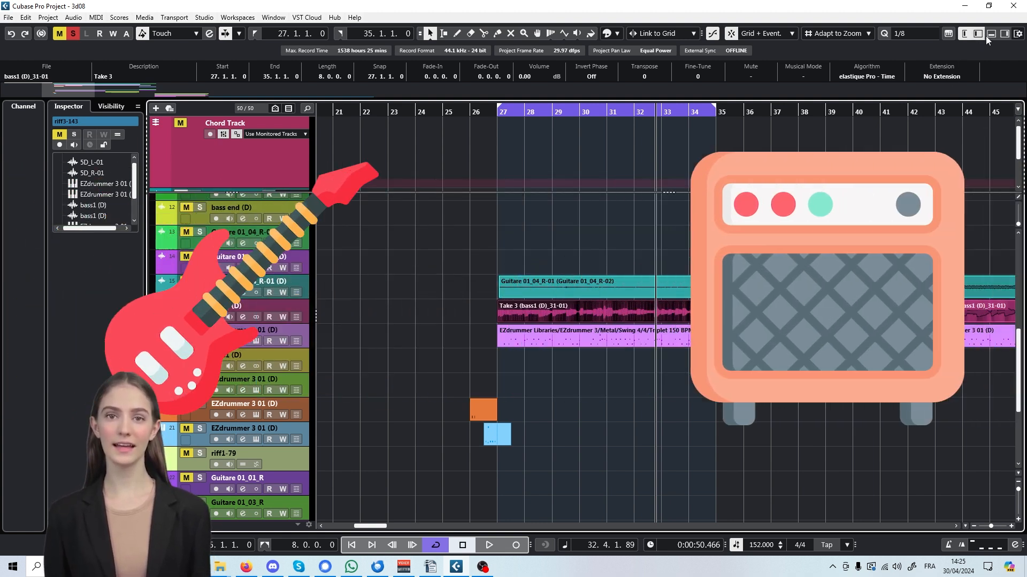
# - Show the left zone with the Inspector and select the soloed bass1 (D) audio track
pyautogui.click(978, 34)
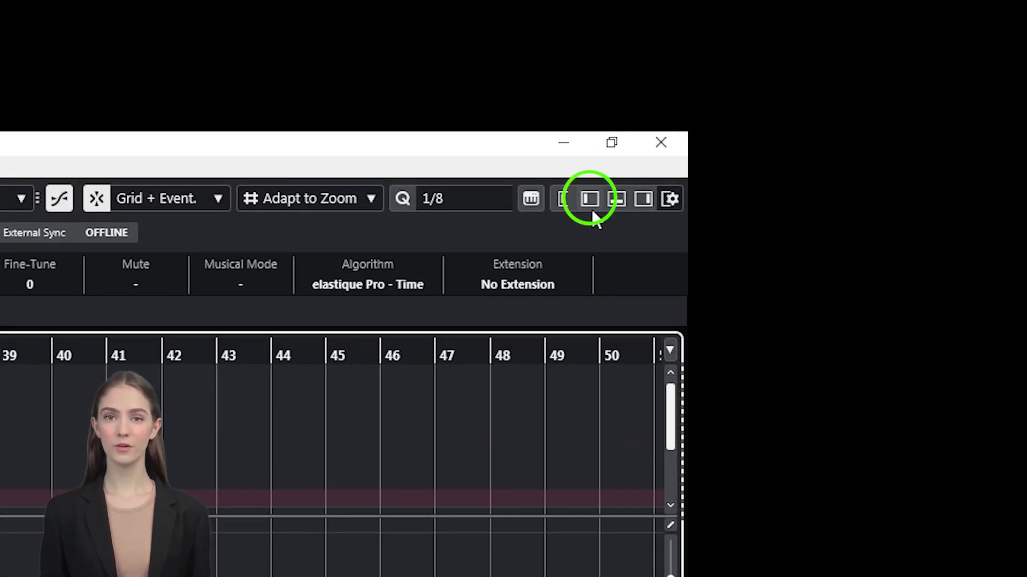
pyautogui.click(595, 204)
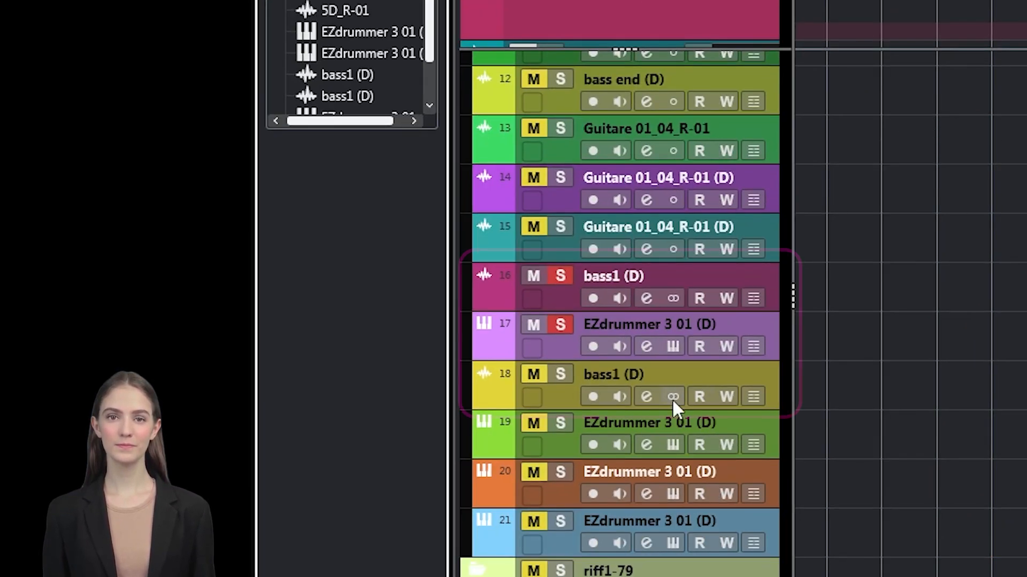
pyautogui.click(563, 294)
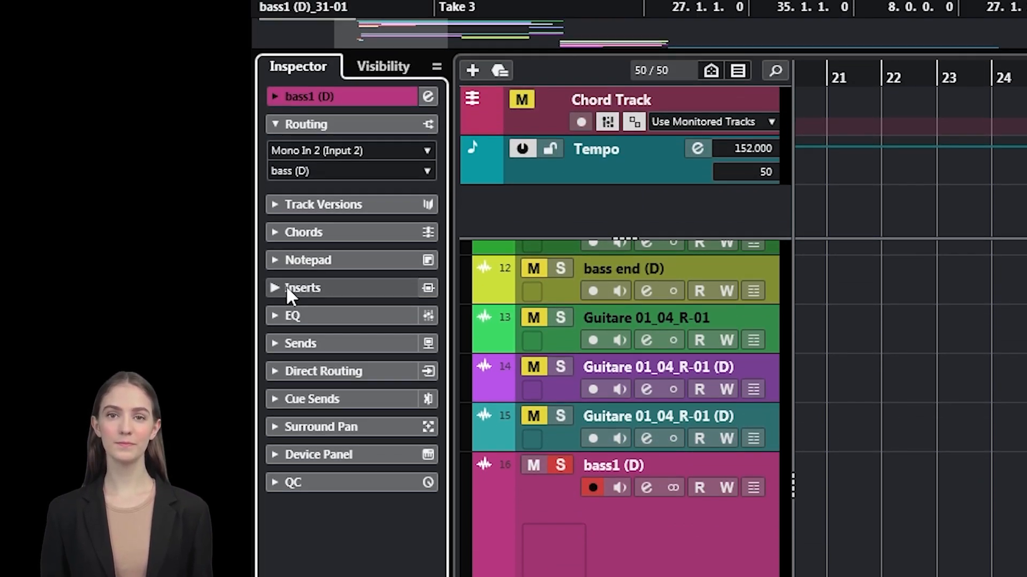
# - Expand the Inserts section of bass1 (D) in the Inspector and view the effect list of the first slot
pyautogui.click(289, 98)
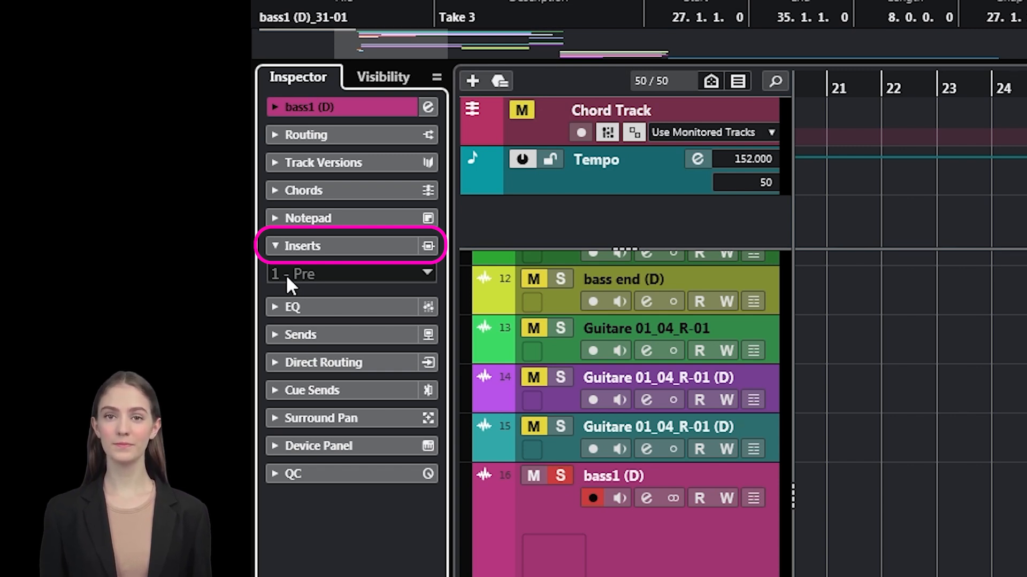
pyautogui.click(286, 274)
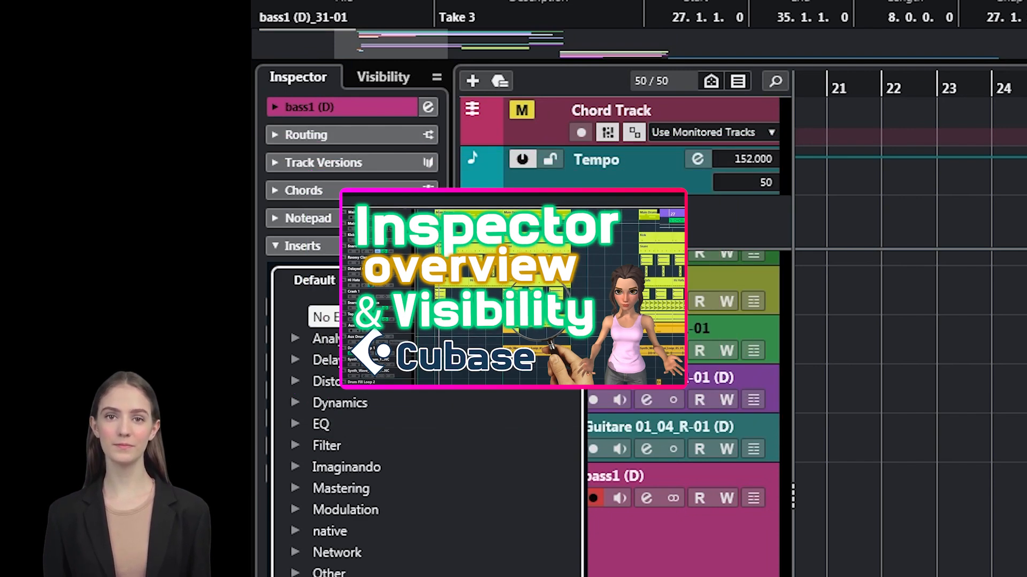
pyautogui.click(307, 506)
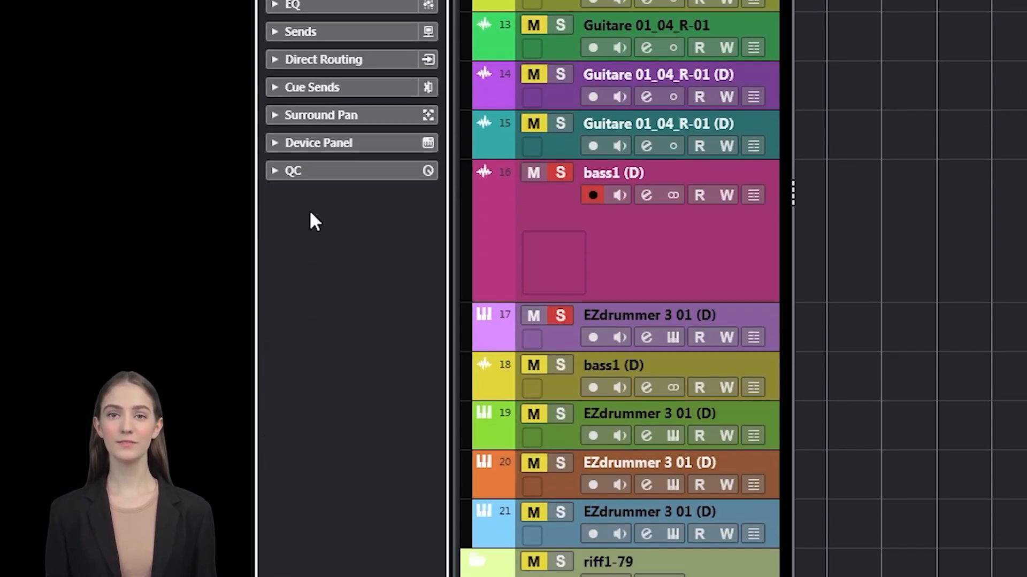
# - Open the setup for the sections displayed in the Inspector
pyautogui.rightClick(333, 257)
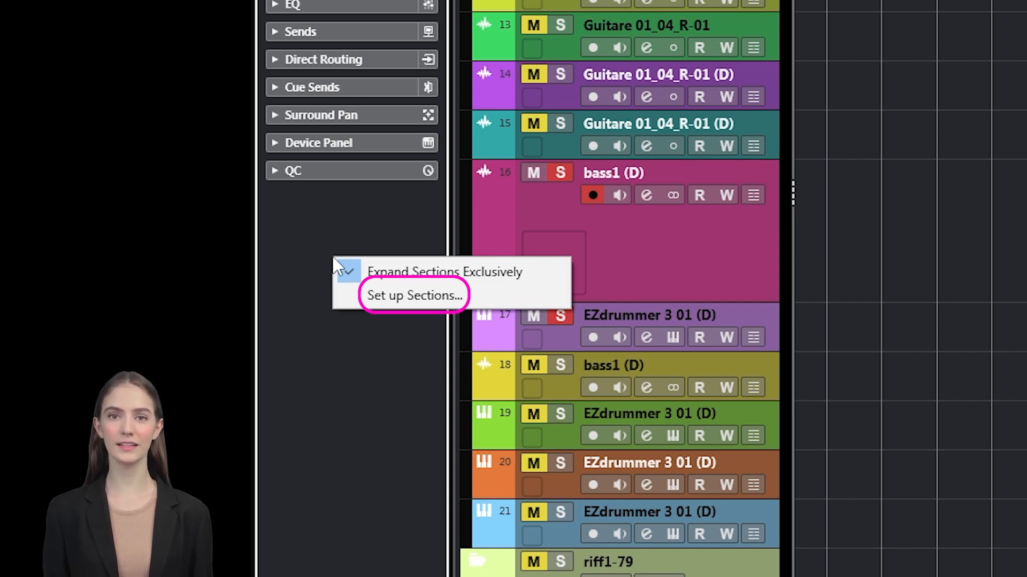
pyautogui.click(410, 300)
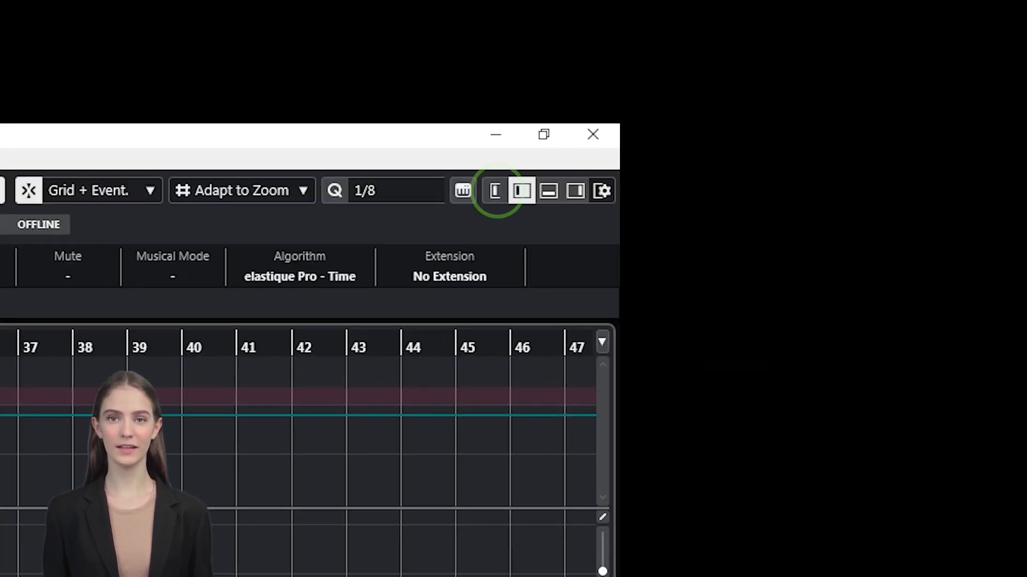
# - Show the Channel section beside the Inspector and locate the first insert slot of bass1 (D) in it
pyautogui.click(508, 192)
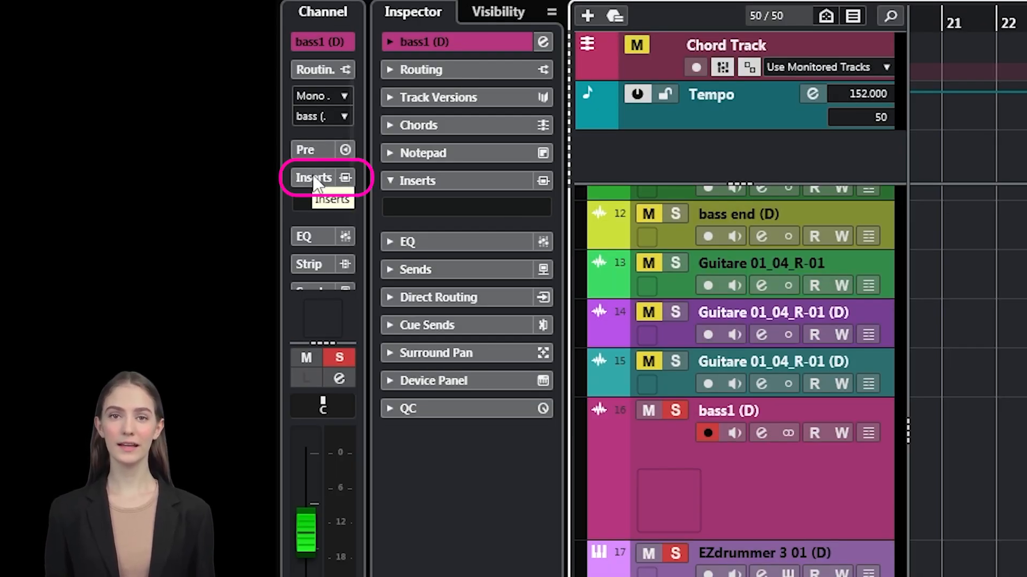
pyautogui.click(309, 204)
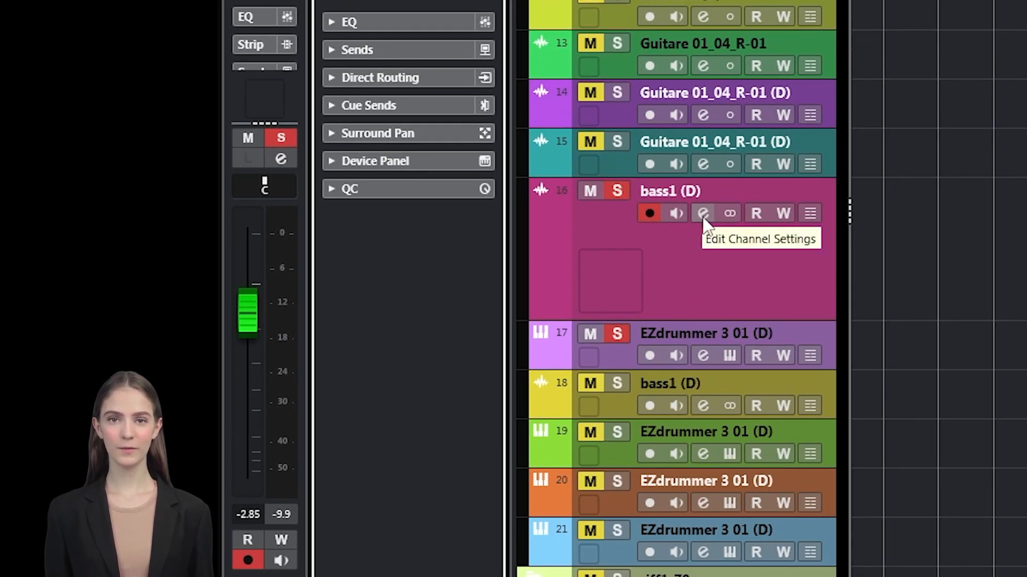
# - Open the channel settings of the bass1 (D) track to view its insert slots, and close them
pyautogui.click(704, 220)
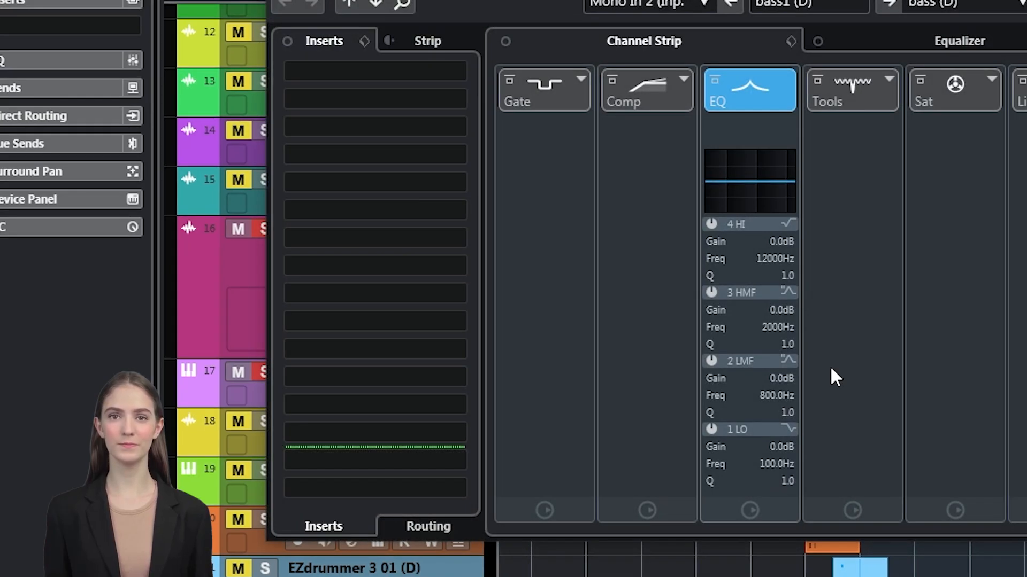
pyautogui.click(356, 434)
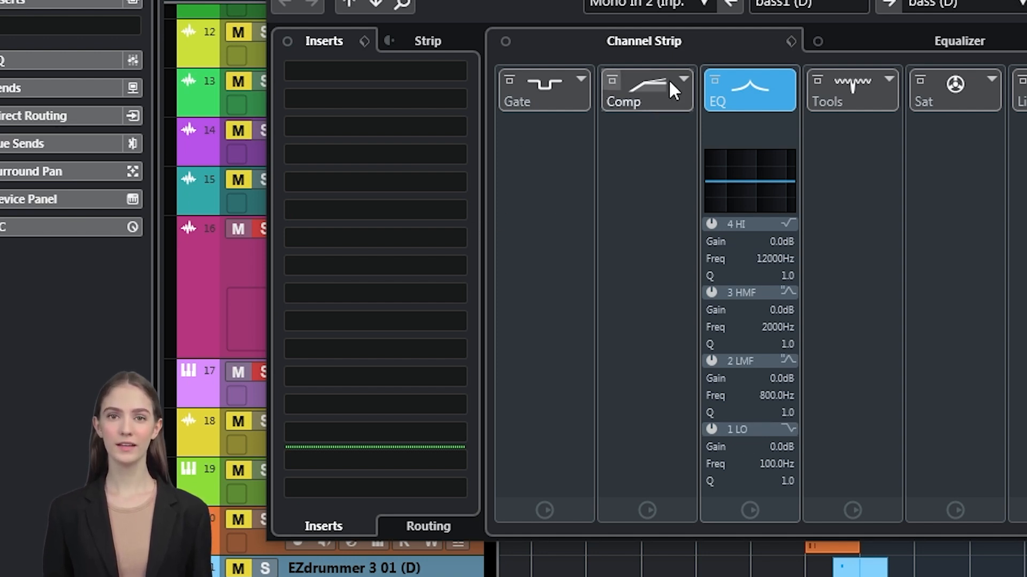
pyautogui.click(1025, 1)
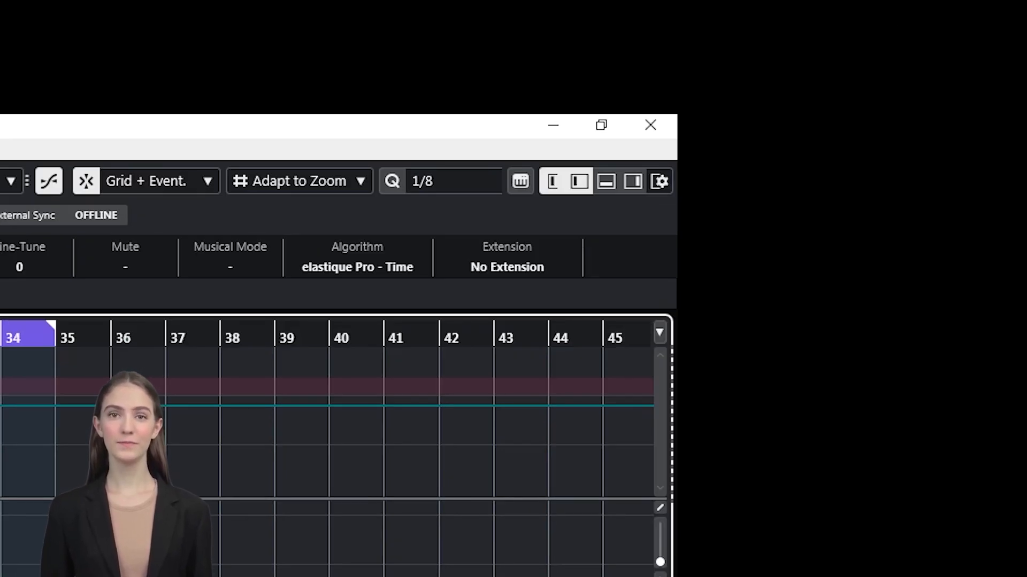
# - Show the MixConsole in the lower zone and display the insert slots of its channels
pyautogui.click(609, 182)
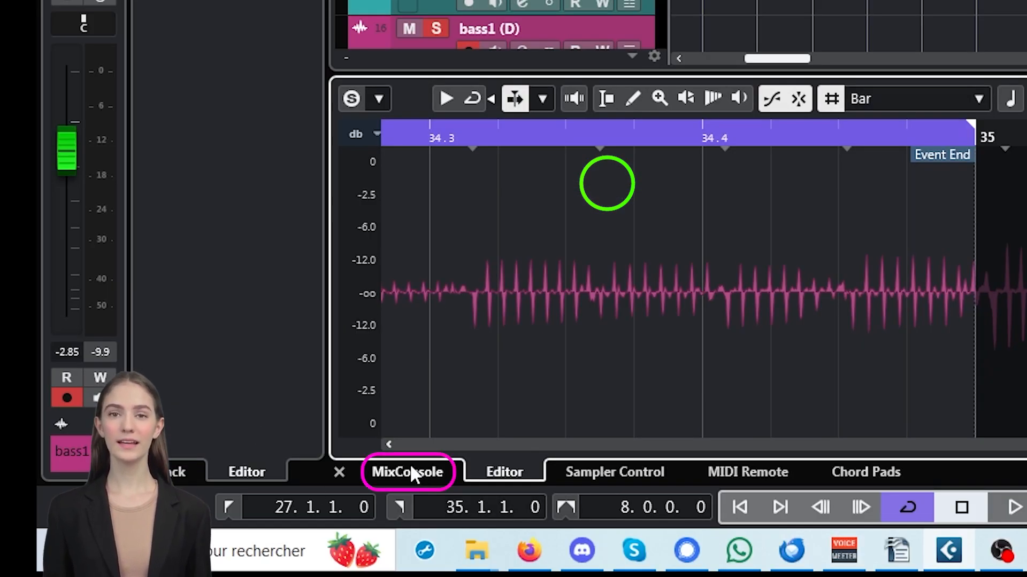
pyautogui.click(411, 470)
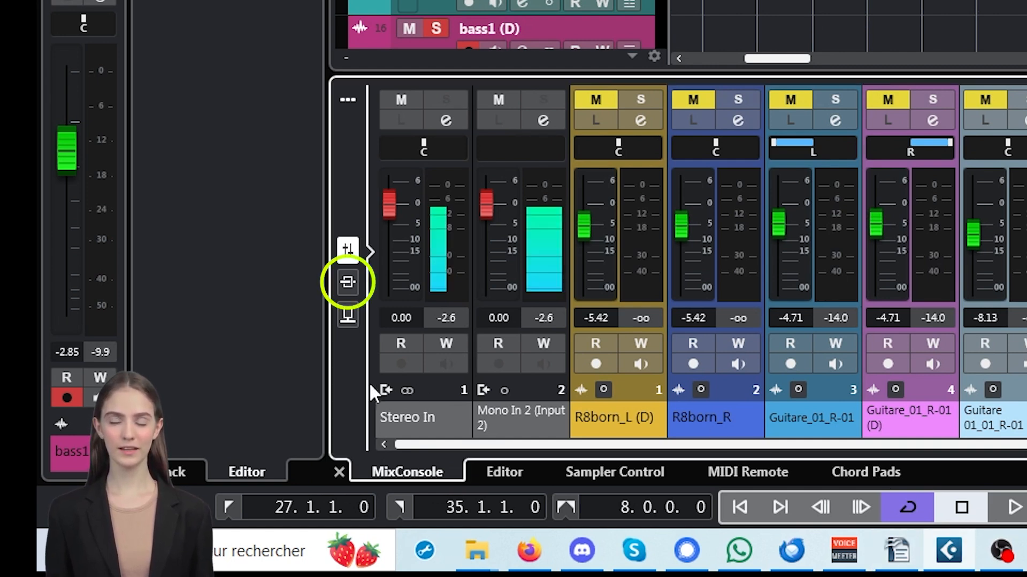
pyautogui.click(346, 284)
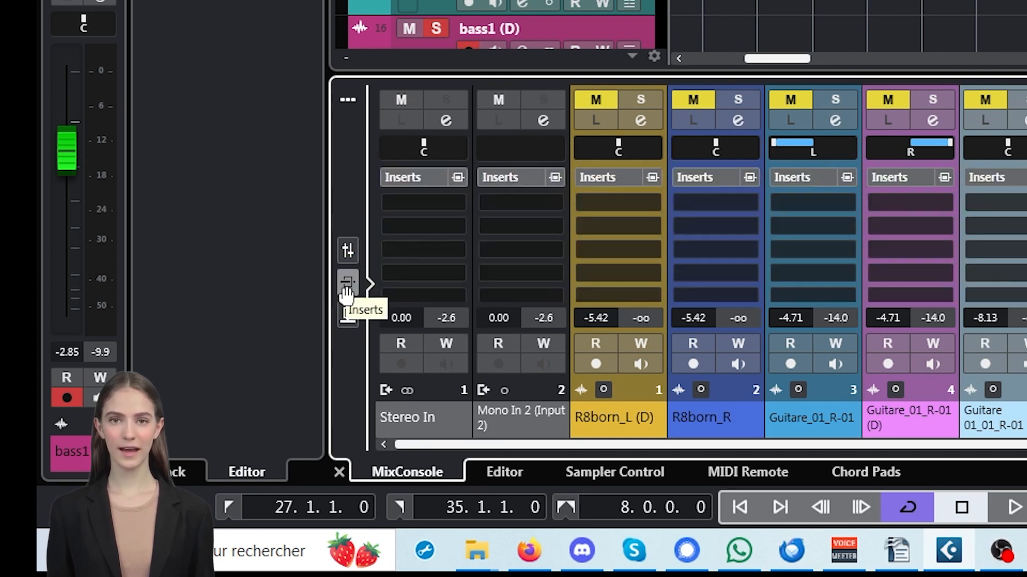
# - View the channel sends in the lower-zone MixConsole, return to the faders and close the lower zone
pyautogui.click(348, 250)
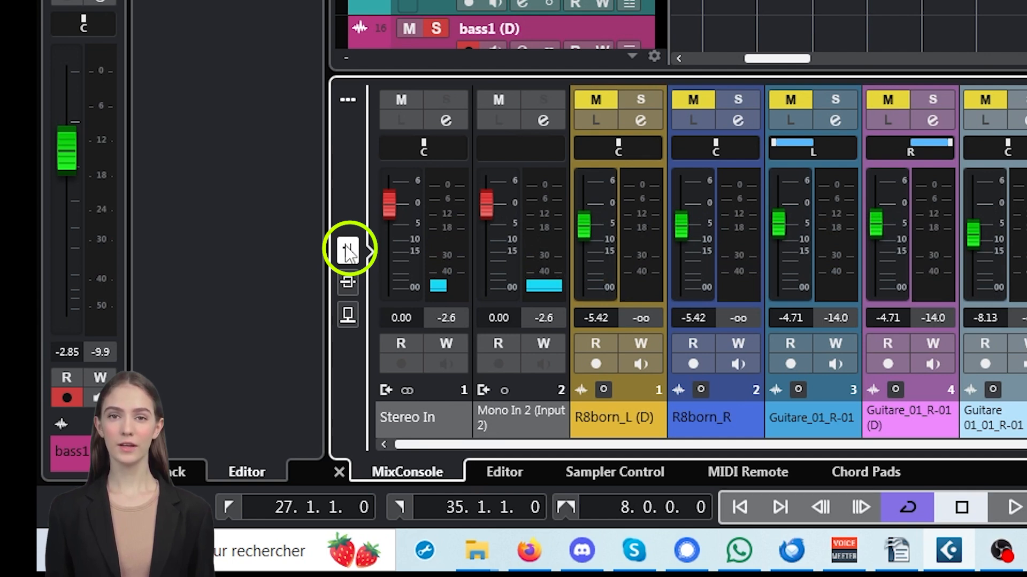
pyautogui.click(349, 314)
pyautogui.click(349, 314)
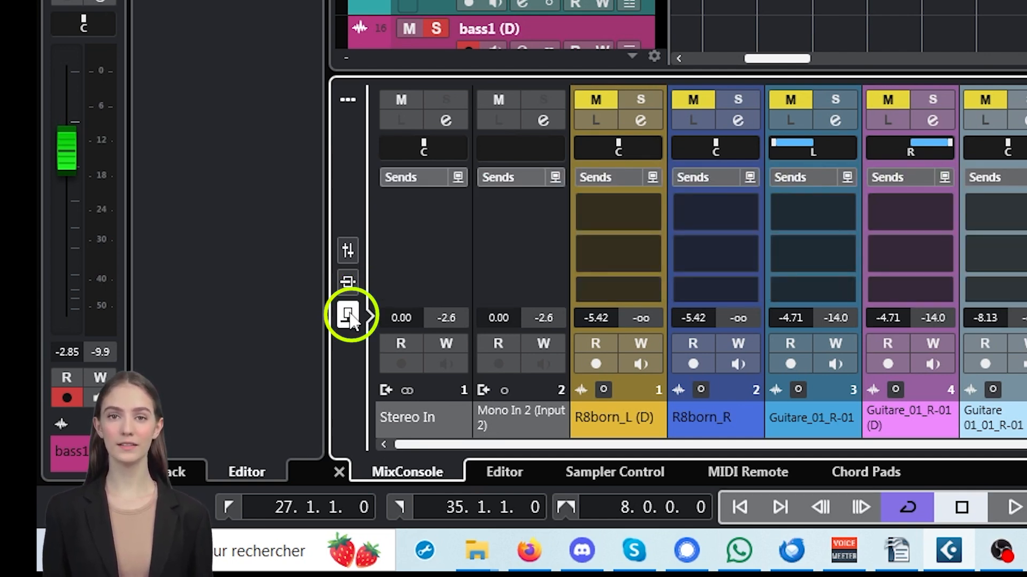
pyautogui.click(347, 251)
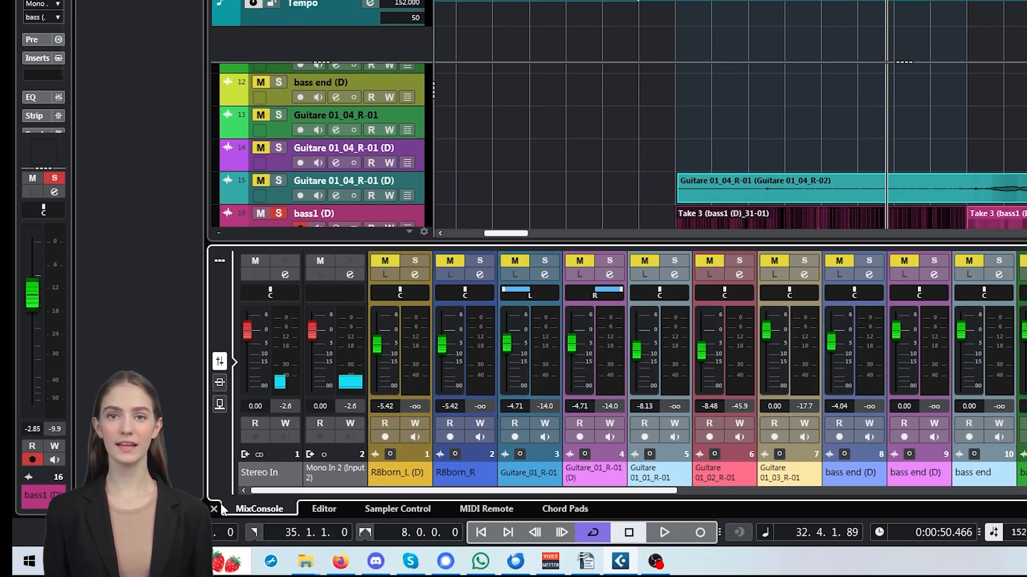
pyautogui.click(339, 472)
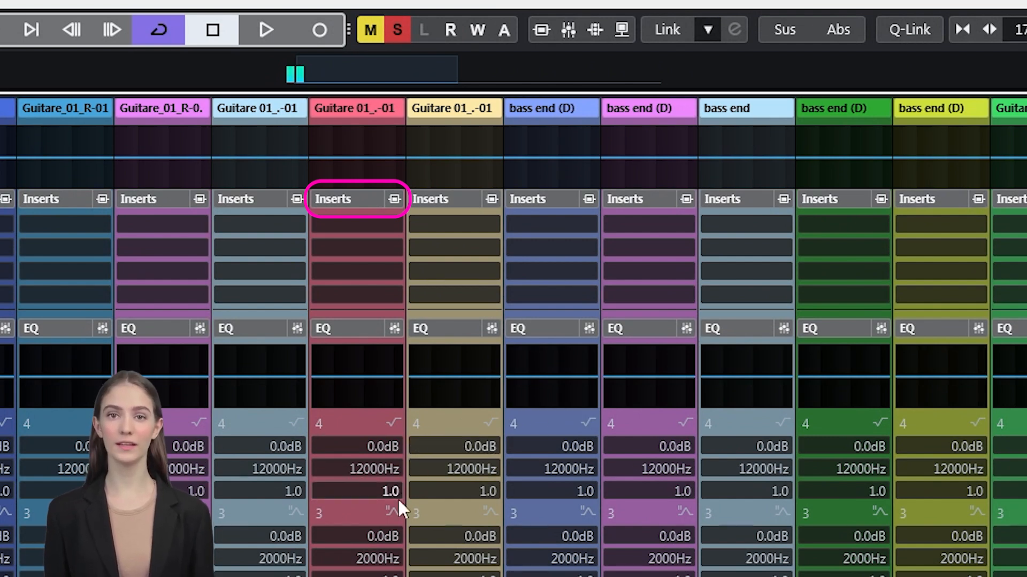
# - Collapse and re-expand the Inserts rack in the full MixConsole window, and open its window layout setup
pyautogui.click(352, 198)
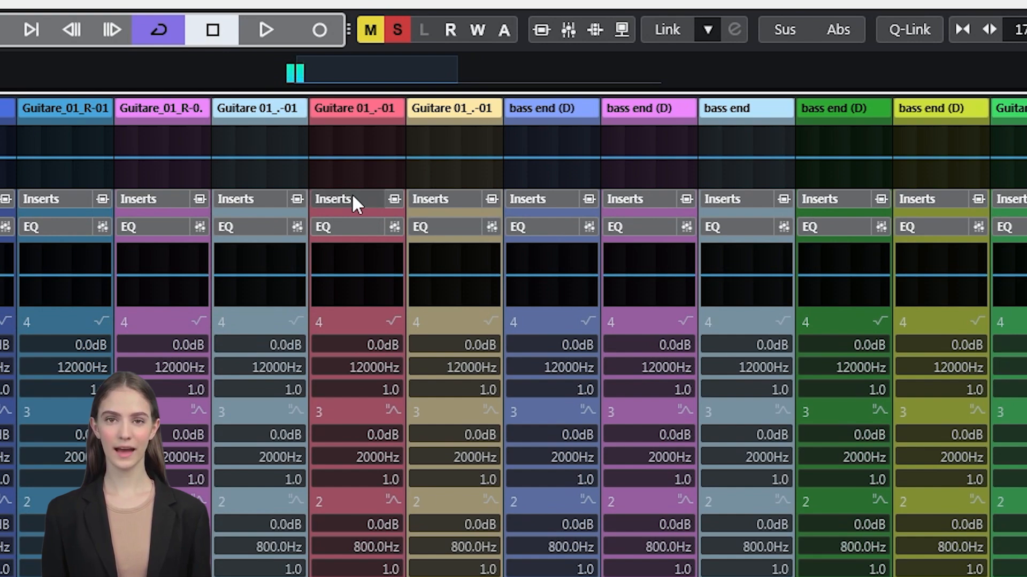
pyautogui.click(353, 197)
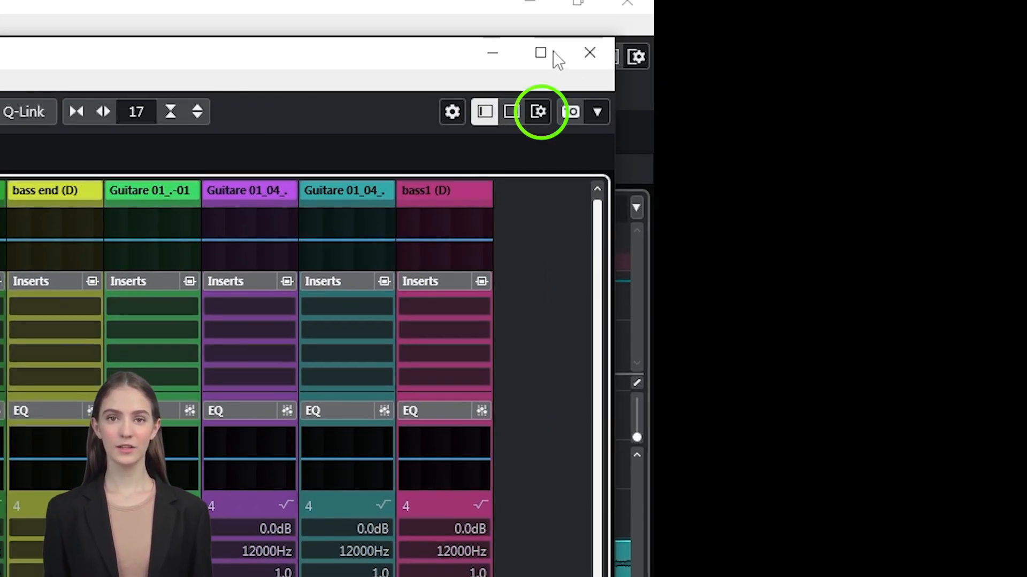
pyautogui.click(540, 112)
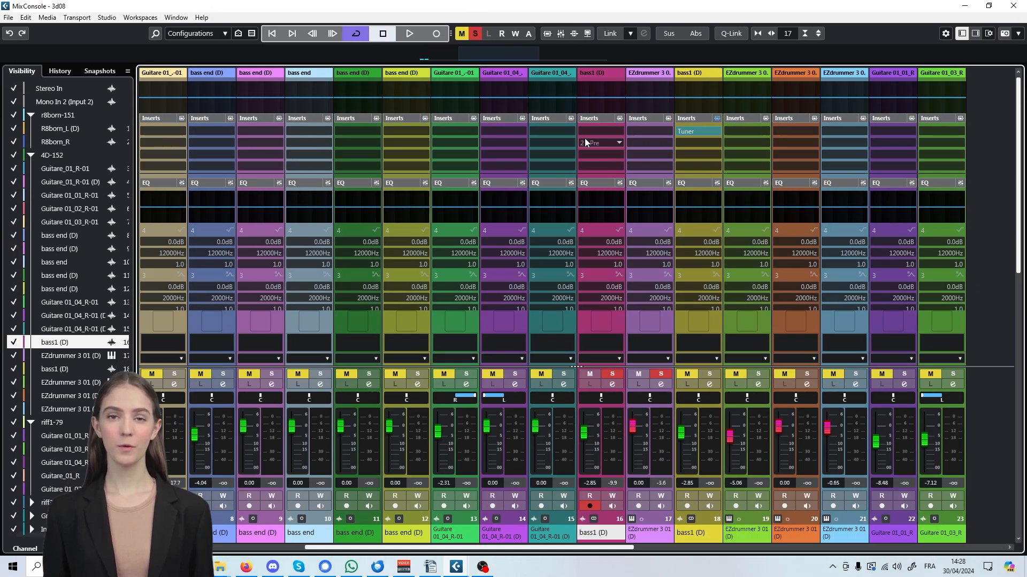
# - Load the RingModulator effect from the Modulation category into the first insert slot of bass1 (D)
pyautogui.click(589, 130)
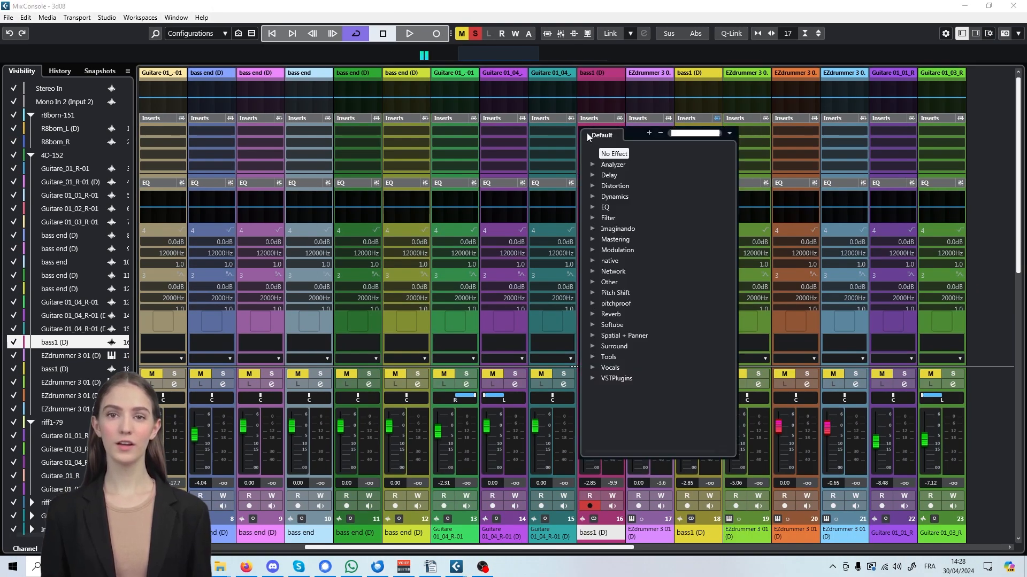
pyautogui.click(593, 251)
pyautogui.click(631, 315)
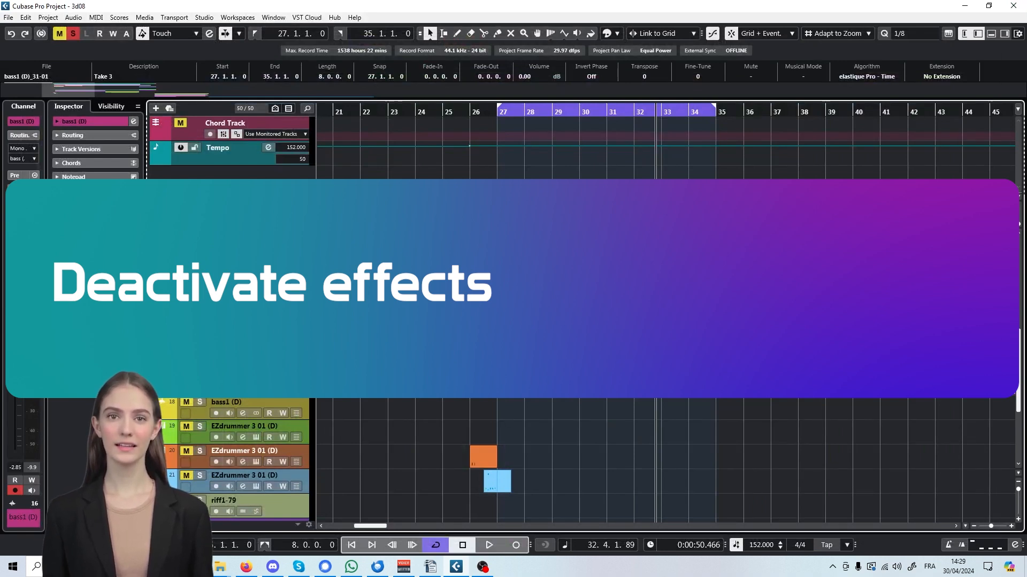
pyautogui.doubleClick(106, 418)
pyautogui.click(68, 204)
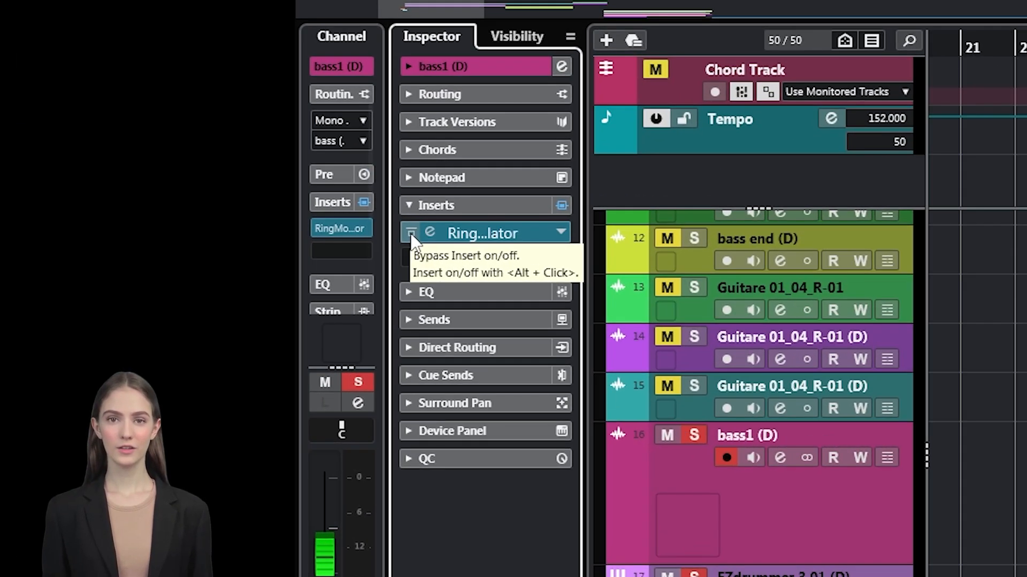
# - Bypass and reactivate the RingModulator insert, and do the same for all inserts of bass1 (D)
pyautogui.click(411, 233)
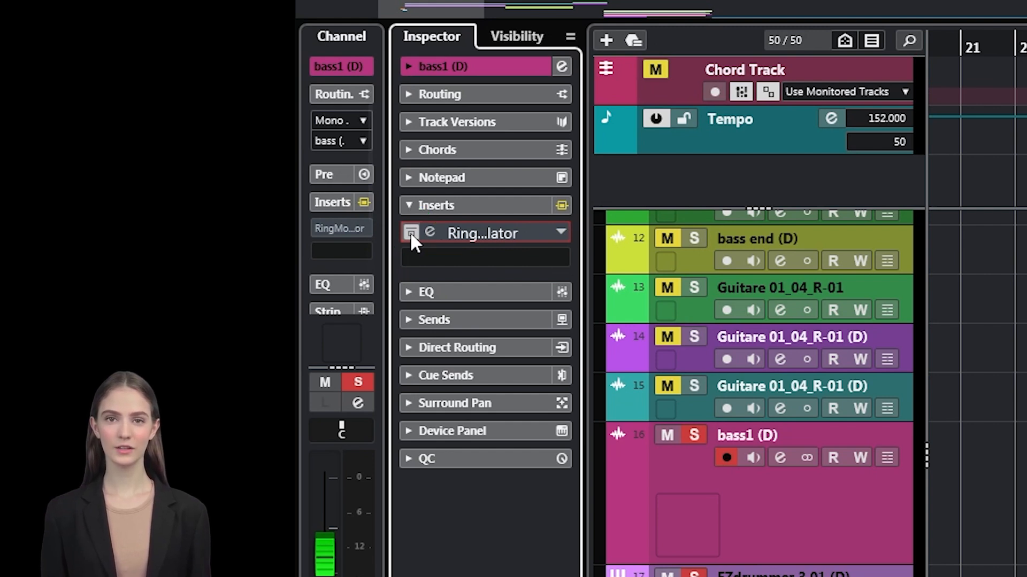
pyautogui.click(411, 234)
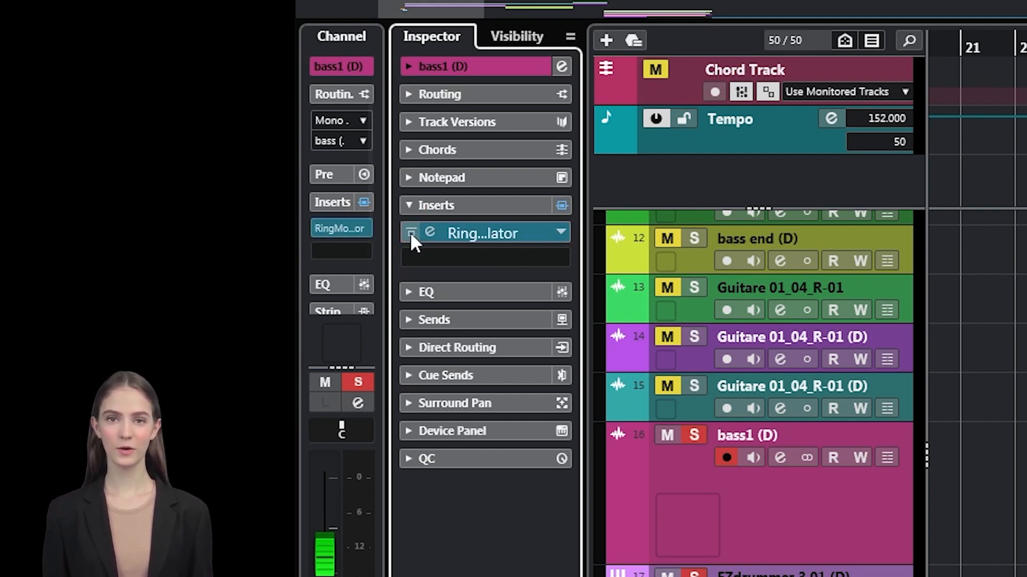
pyautogui.click(366, 202)
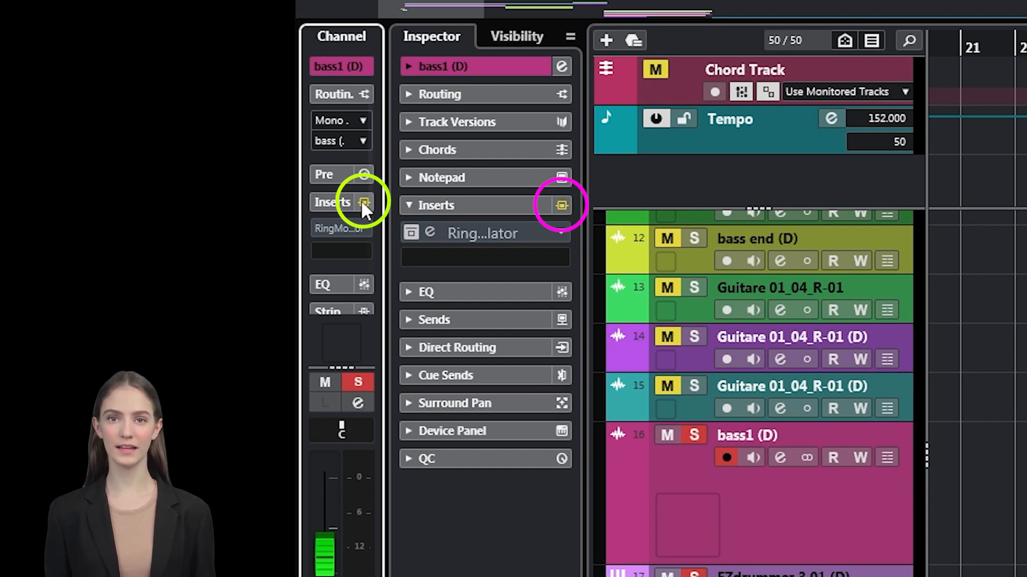
pyautogui.click(362, 203)
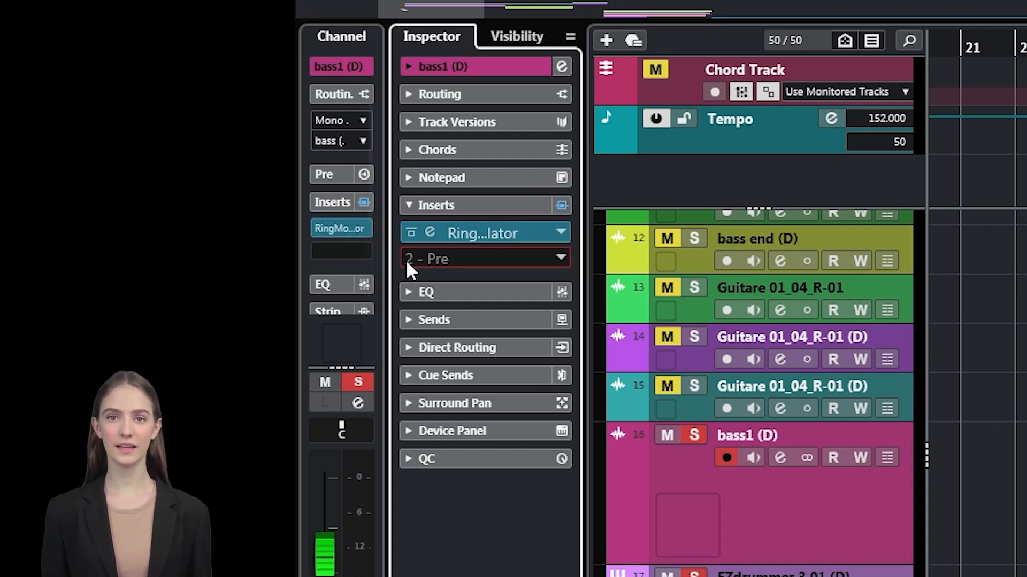
# - Load the ModMachine effect into the second insert slot of bass1 (D)
pyautogui.click(405, 259)
pyautogui.click(432, 345)
pyautogui.click(498, 366)
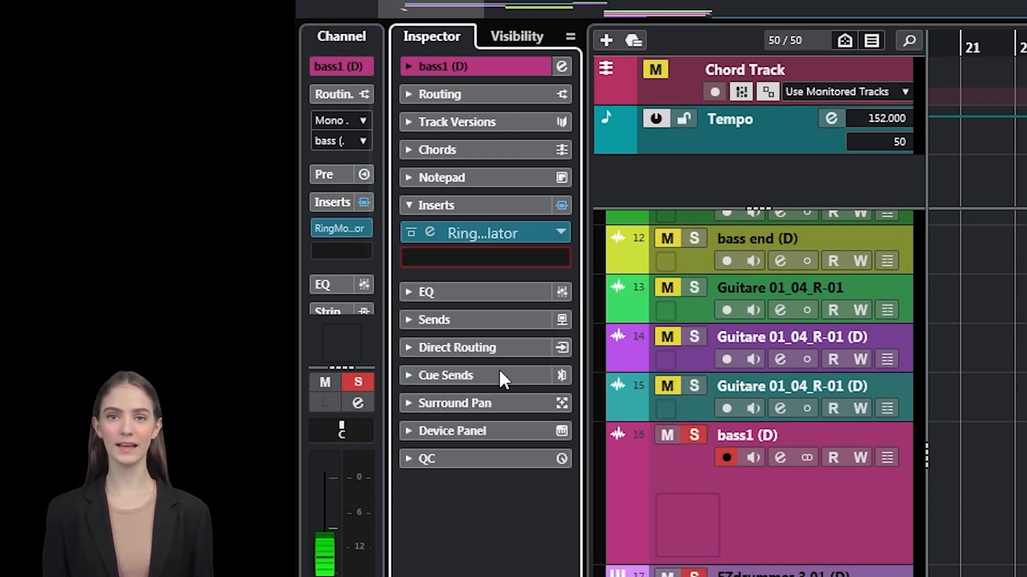
# - Toggle the bypass of RingModulator and of the whole Inserts rack on and off, and leave only ModMachine bypassed
pyautogui.click(412, 233)
pyautogui.click(412, 233)
pyautogui.click(562, 204)
pyautogui.click(562, 203)
pyautogui.click(410, 260)
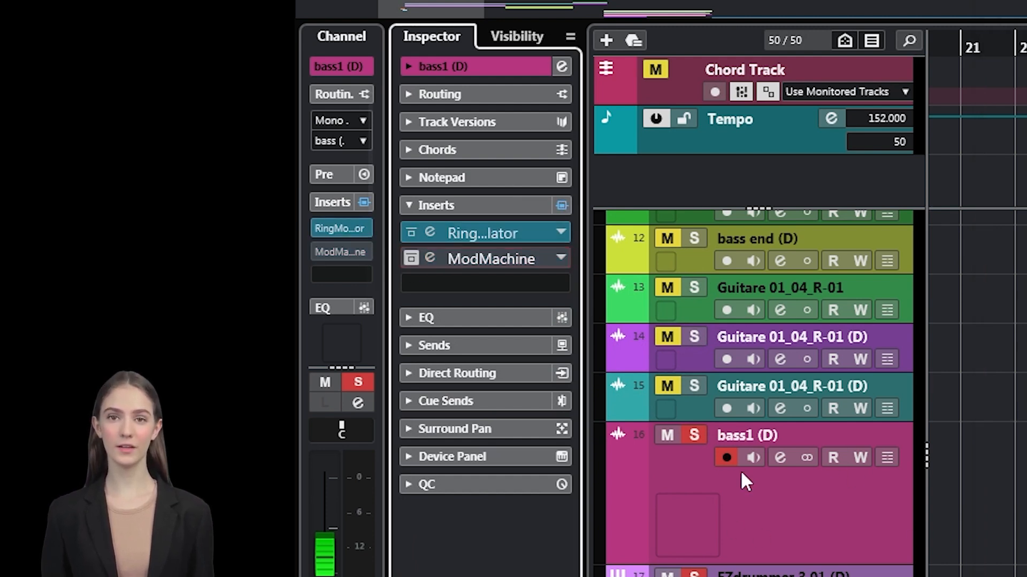
# - Open the channel settings of bass1 (D) and toggle the bypass of all its inserts on and off
pyautogui.click(780, 457)
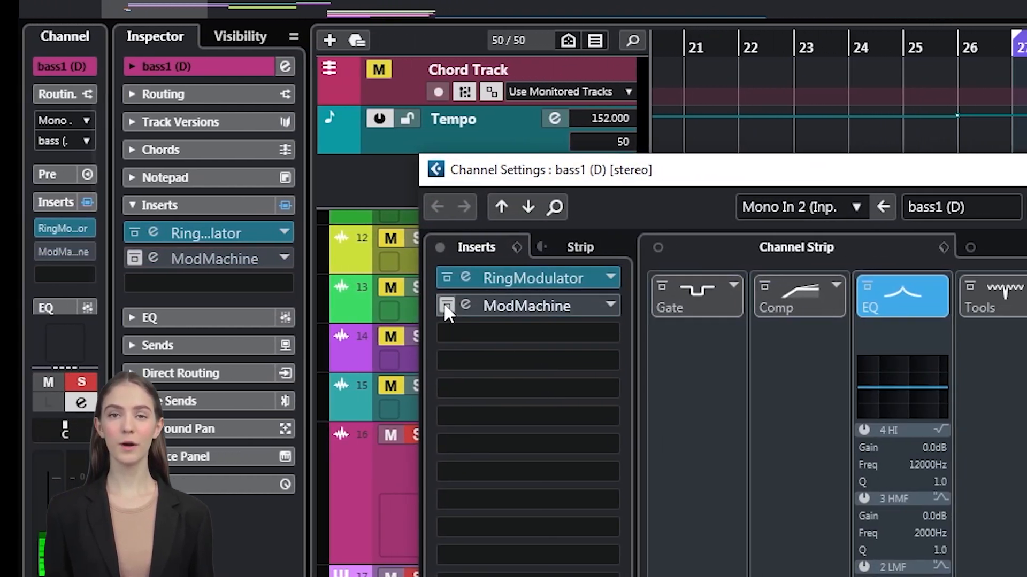
pyautogui.click(439, 247)
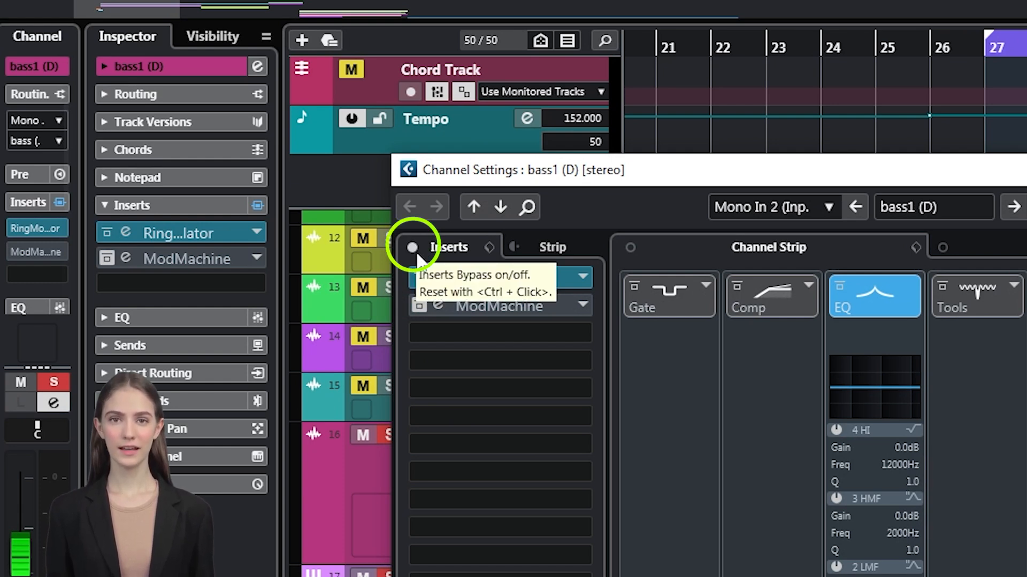
pyautogui.click(416, 253)
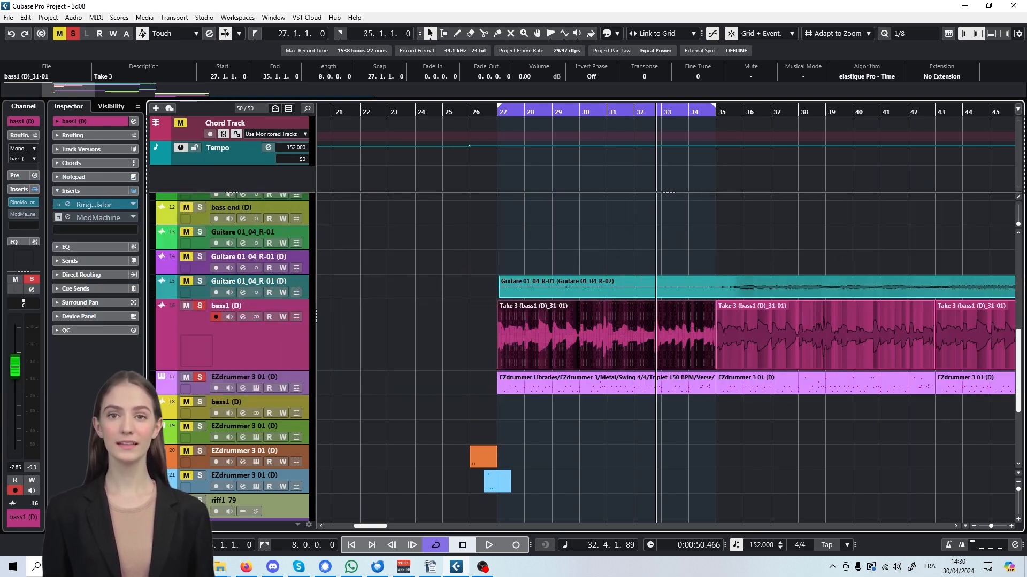
# - Open the editor of the ModMachine insert on bass1 (D) and close it again
pyautogui.click(86, 218)
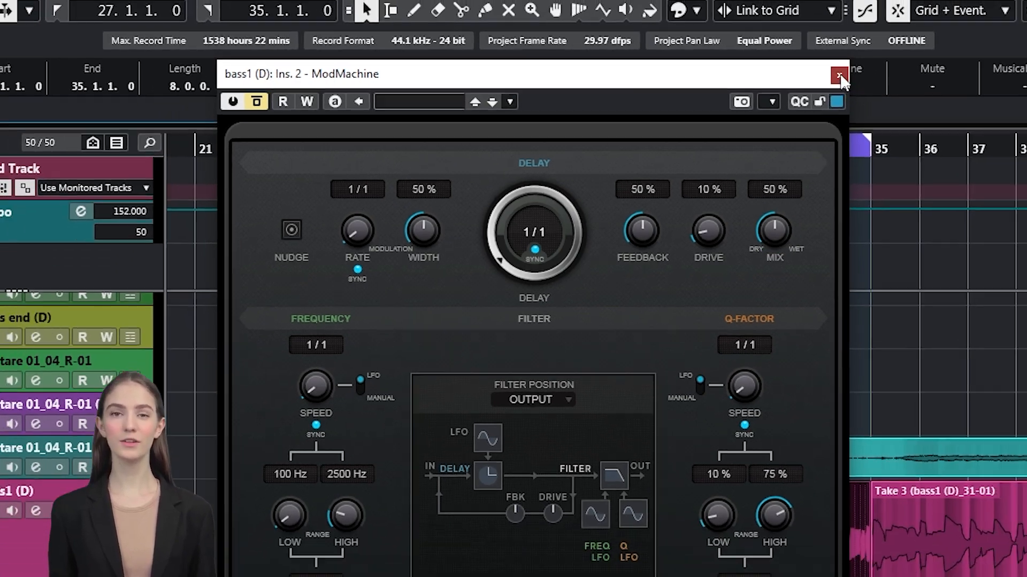
pyautogui.click(883, 77)
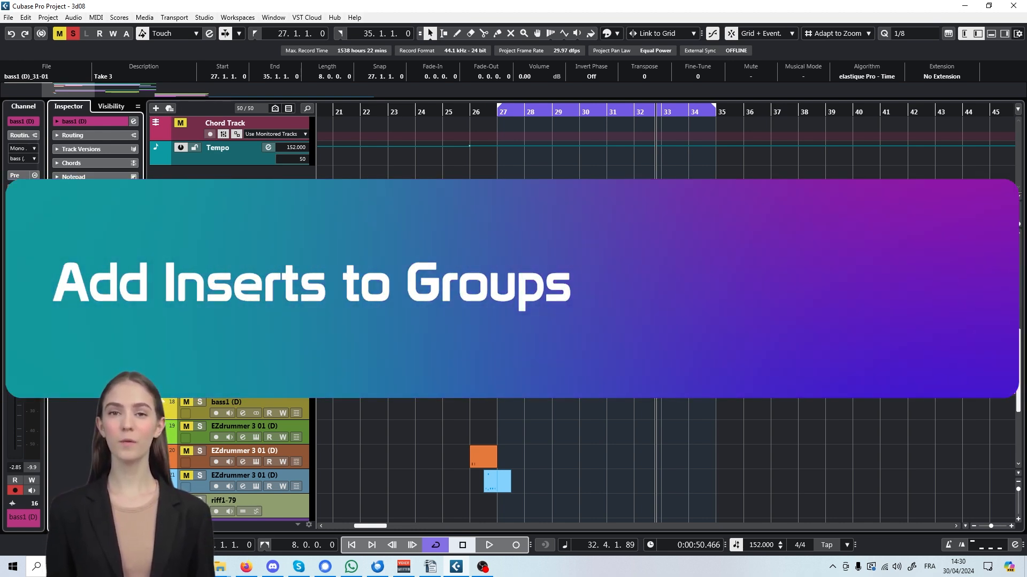
# - Select the bass (D) group track in the Group Tracks folder
pyautogui.scroll(-3, 198, 467)
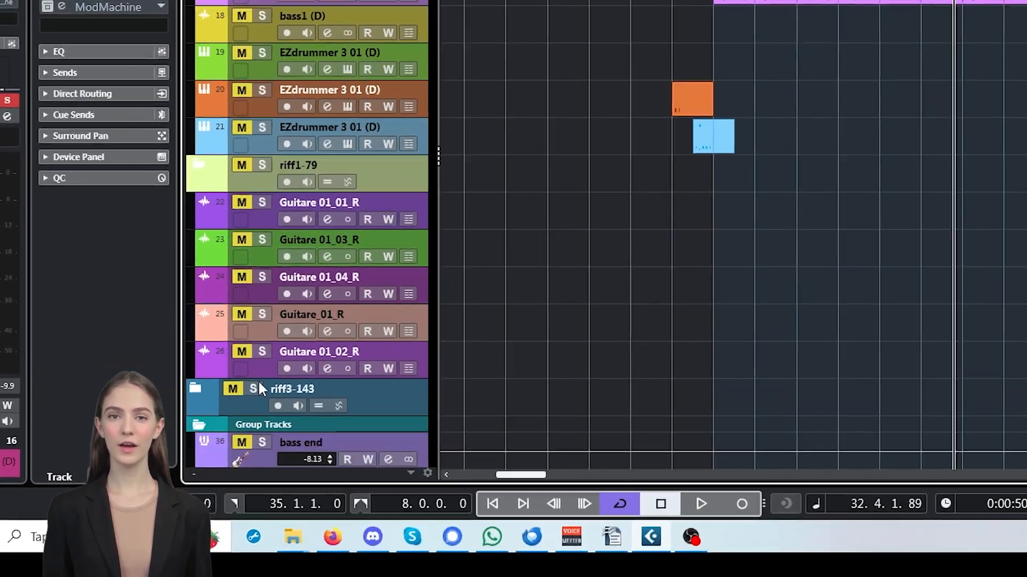
pyautogui.scroll(-3, 214, 450)
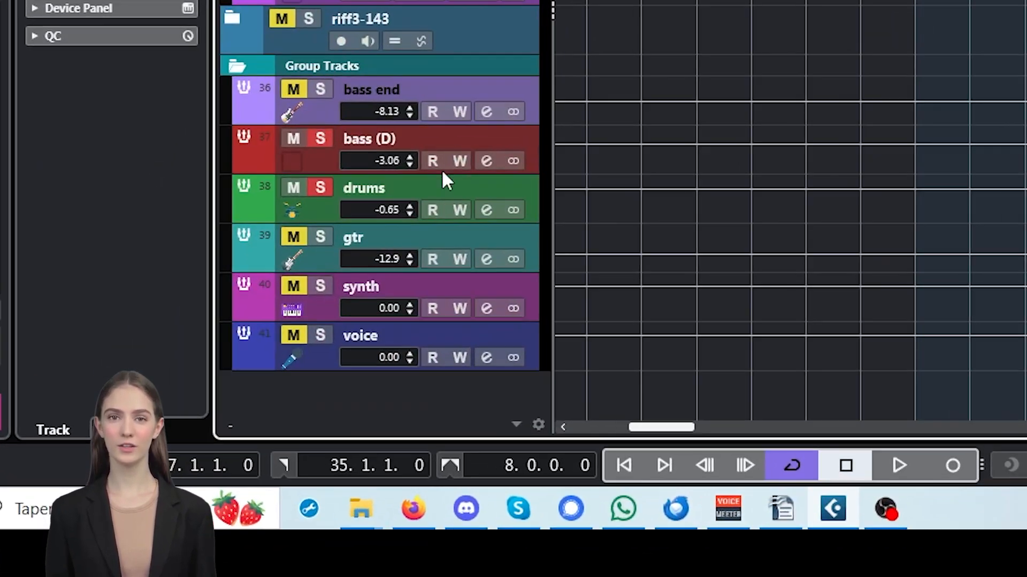
pyautogui.click(319, 156)
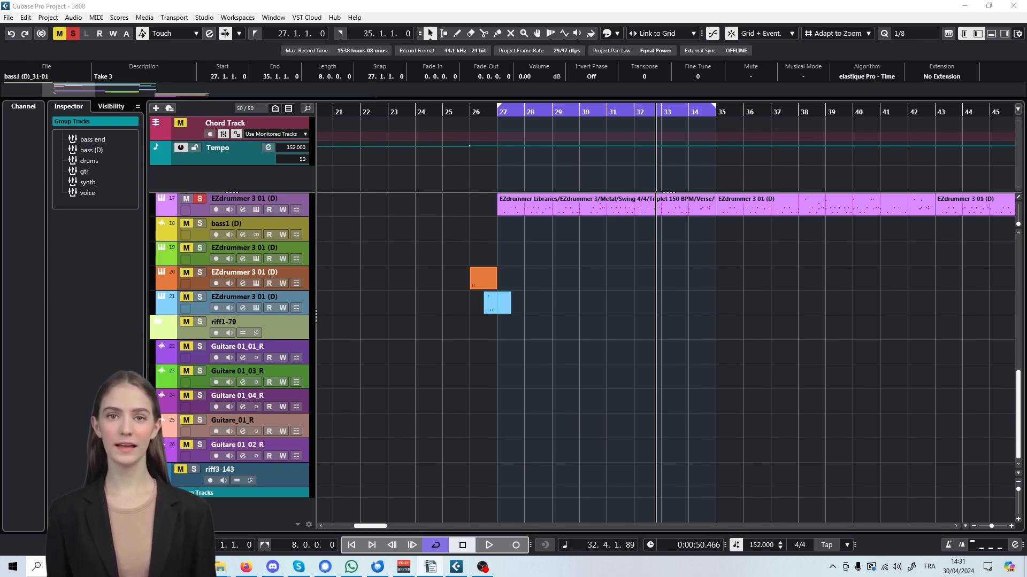
# - In the channel settings of bass1 (D), add an FX channel with the RingModulator effect to Send 1
pyautogui.scroll(4, 253, 381)
pyautogui.click(252, 380)
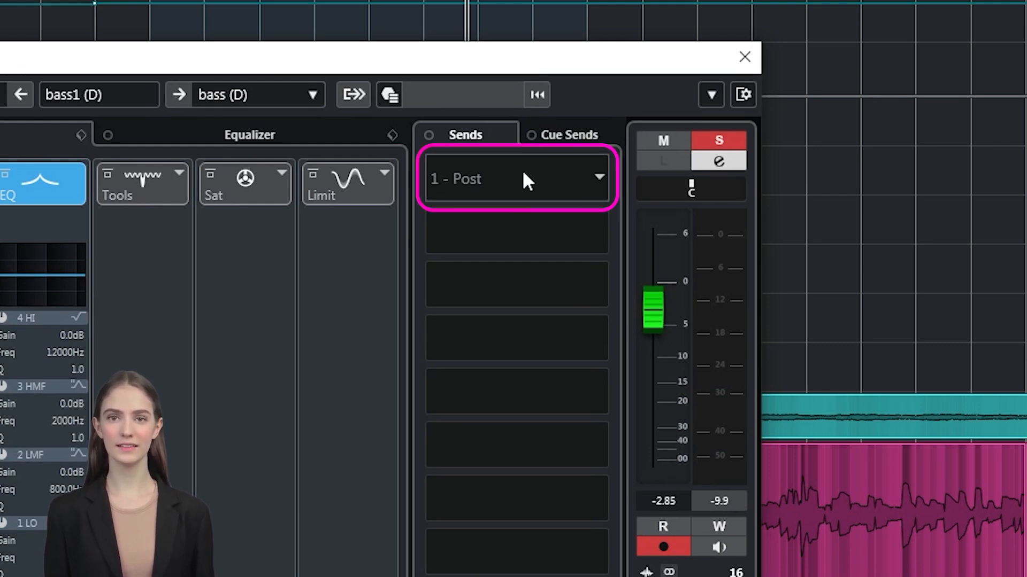
pyautogui.rightClick(544, 188)
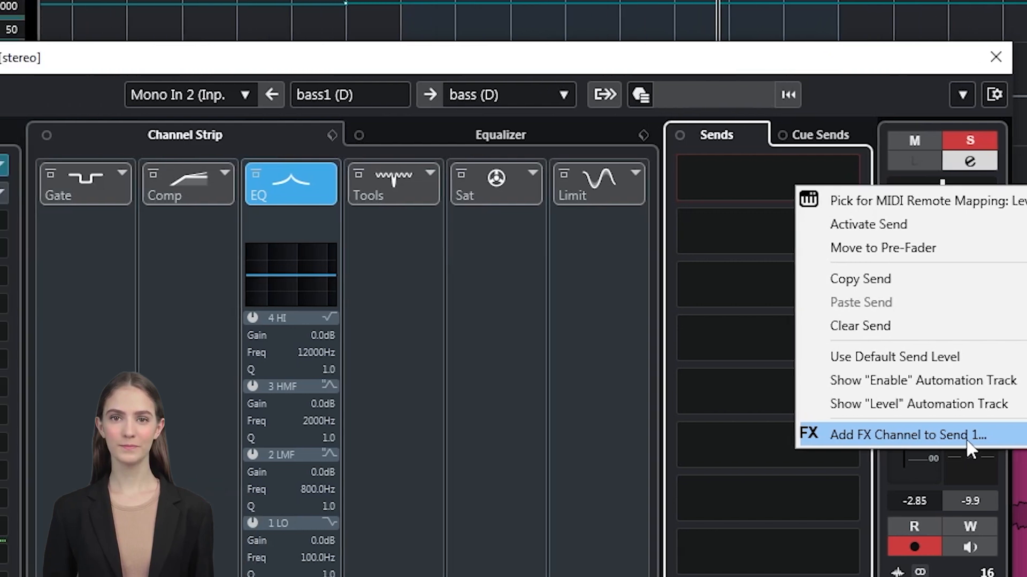
pyautogui.click(716, 443)
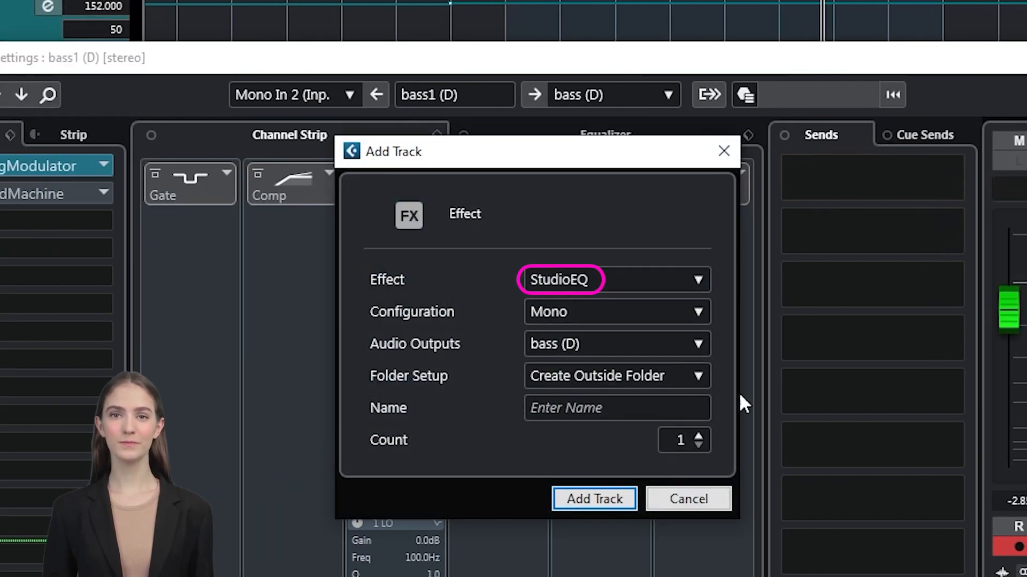
pyautogui.click(701, 282)
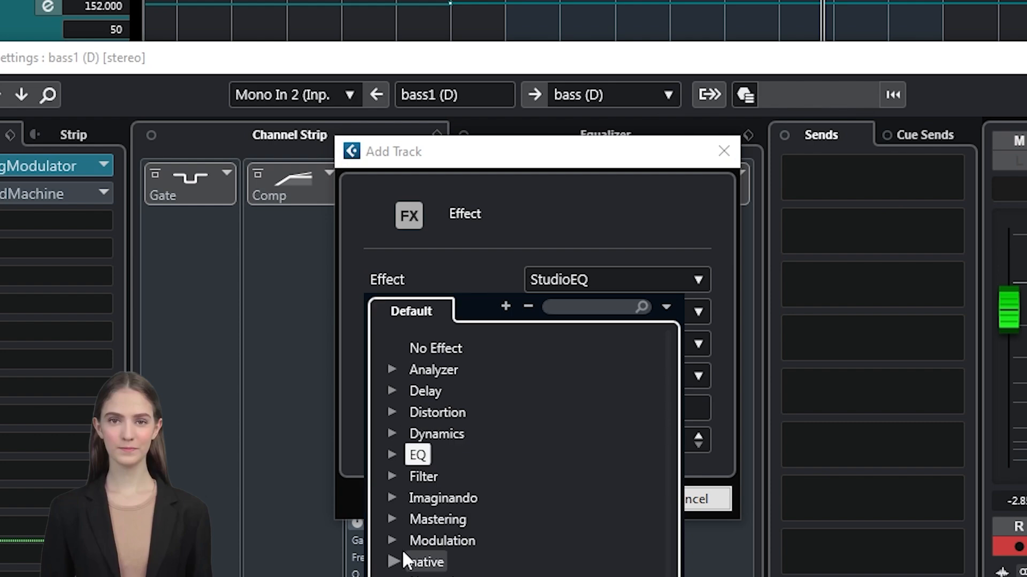
pyautogui.click(604, 501)
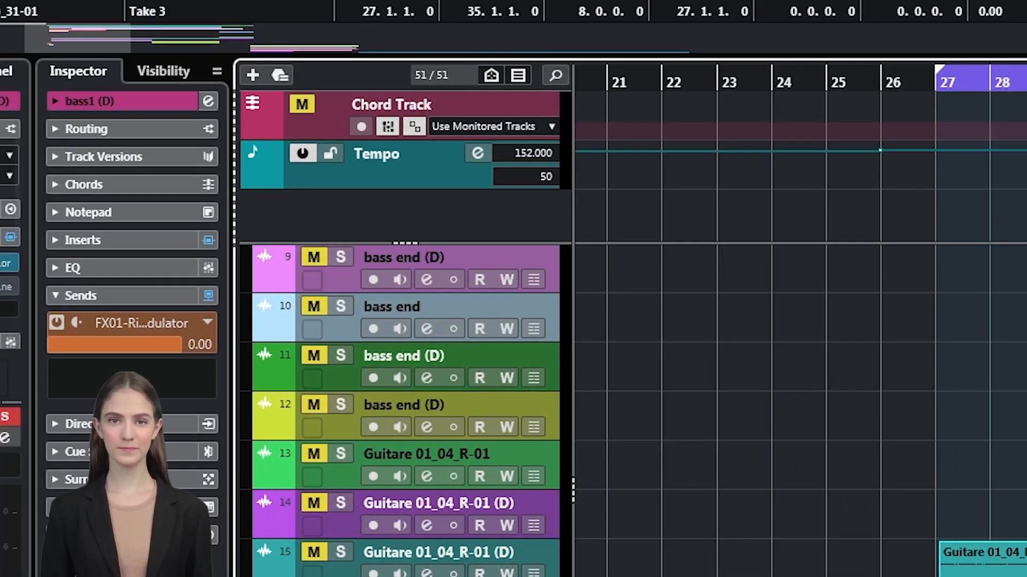
# - Add another mono RingModulator FX channel to the selected channel bass1 (D), output to bass (D) and created outside a folder
pyautogui.rightClick(430, 132)
pyautogui.moveTo(573, 142)
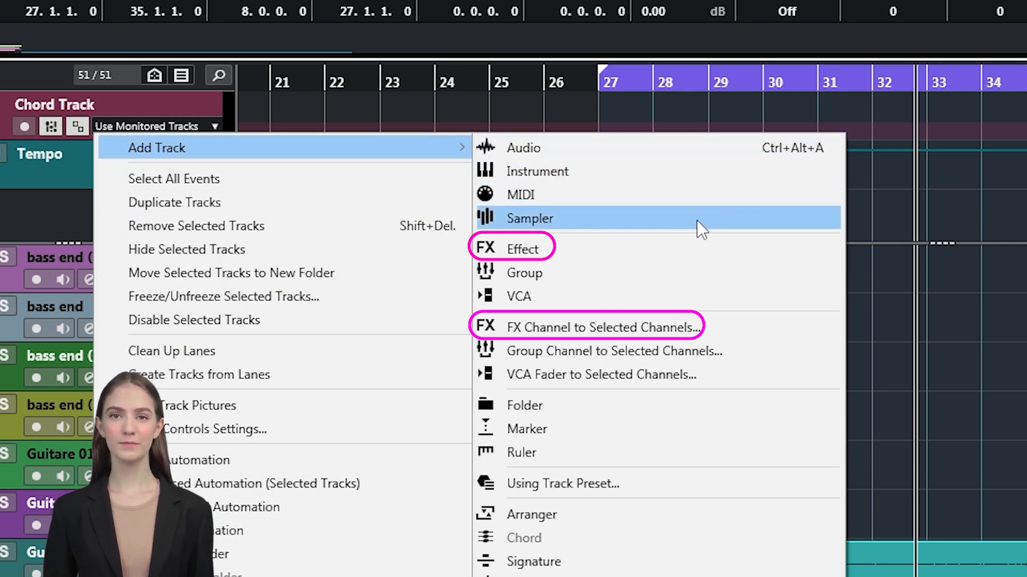
pyautogui.click(685, 327)
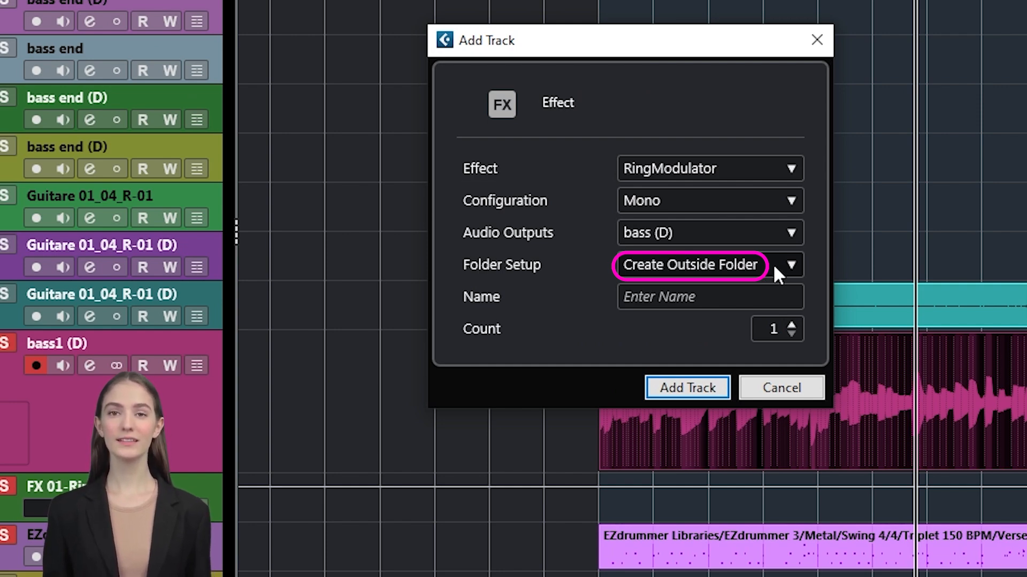
pyautogui.click(657, 386)
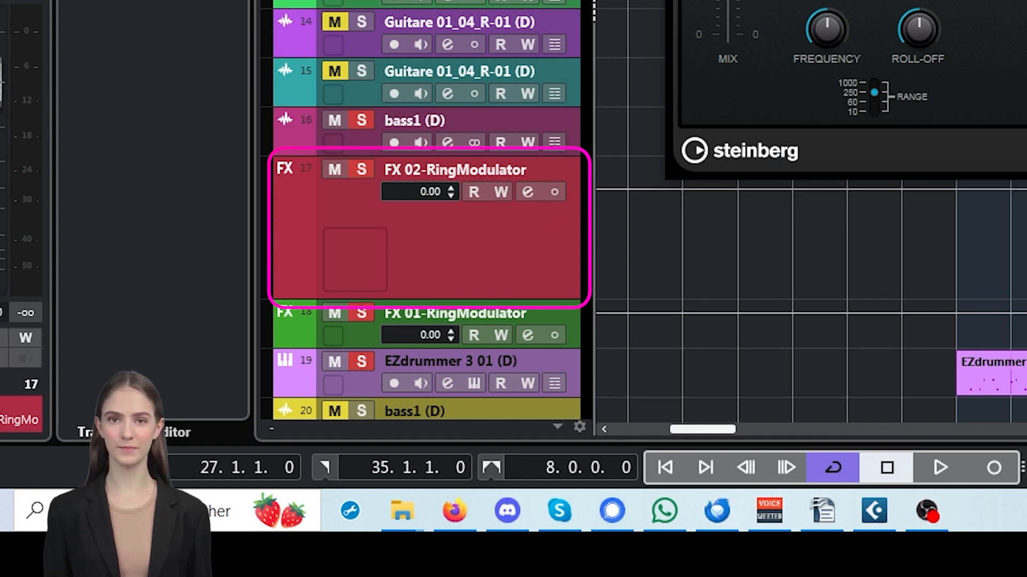
pyautogui.click(1026, 1)
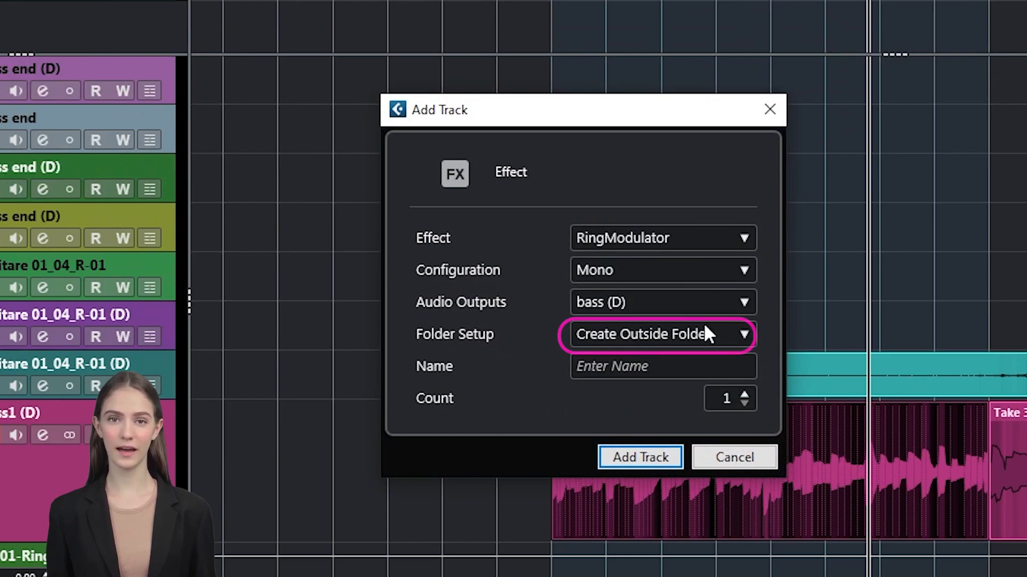
# - Change the Folder Setup option for the new RingModulator FX channel
pyautogui.click(705, 328)
pyautogui.click(661, 362)
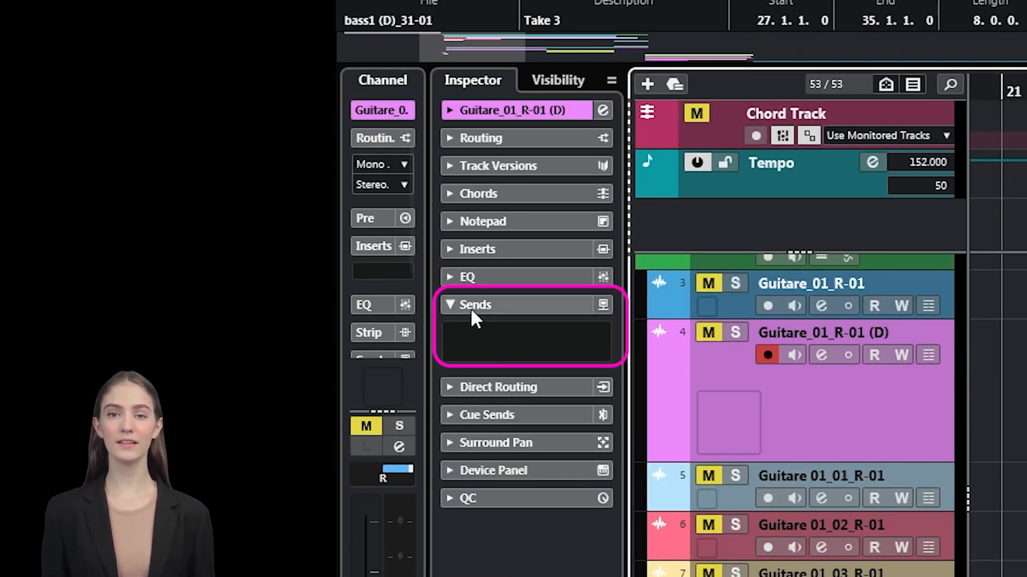
# - Open the destination choices for the first send slot of Guitare_01_R-01 (D)
pyautogui.click(489, 341)
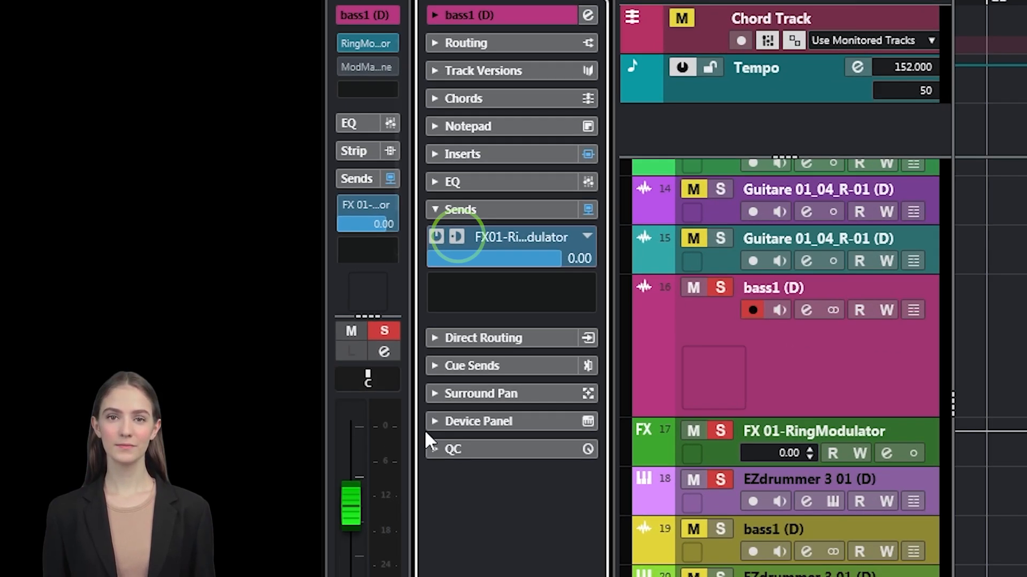
# - Toggle the FX 01-RingModulator send of bass1 (D) between pre- and post-fader, leave it post-fader, and pull the bass1 (D) fader down
pyautogui.click(457, 238)
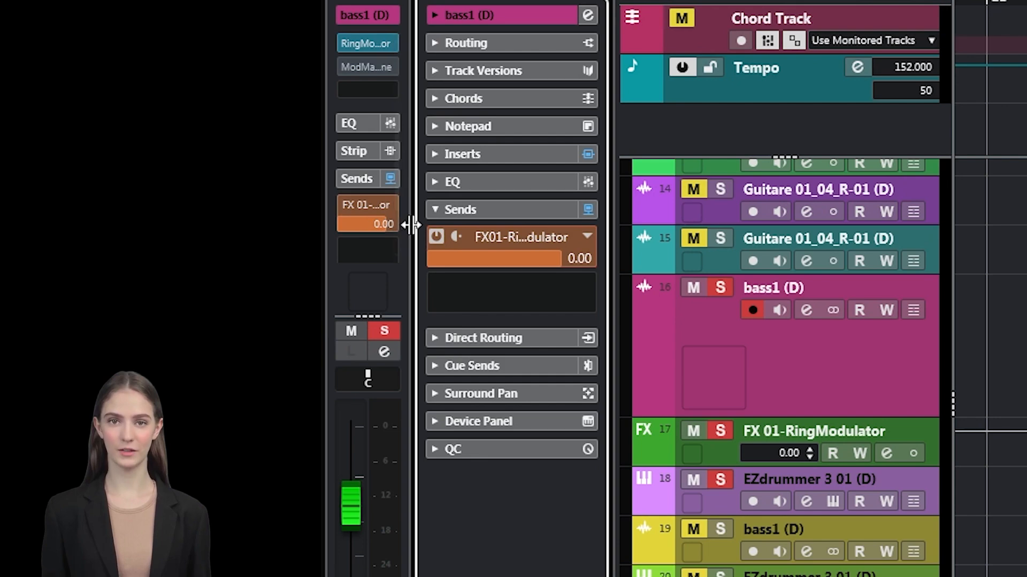
pyautogui.click(454, 235)
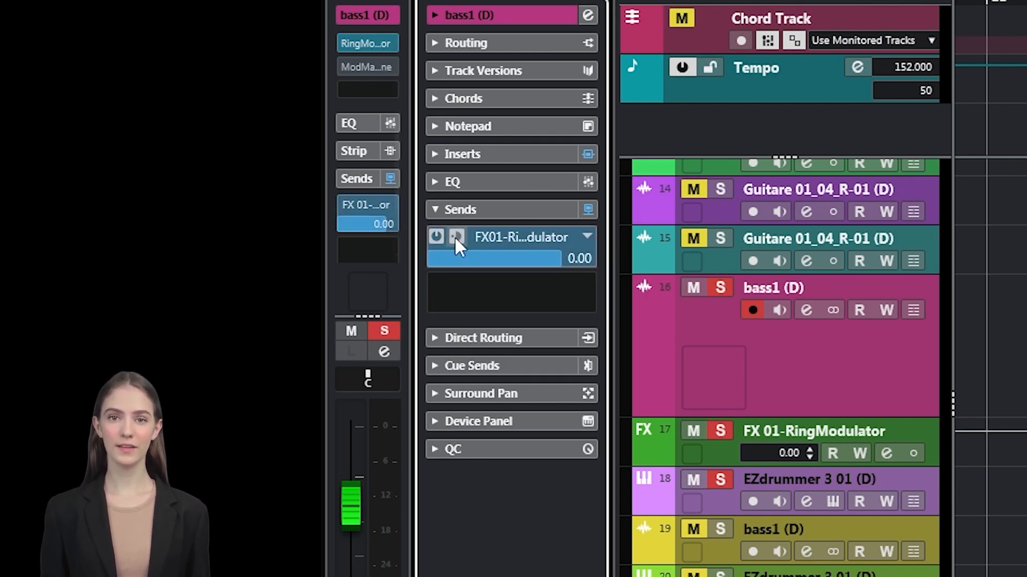
pyautogui.click(454, 235)
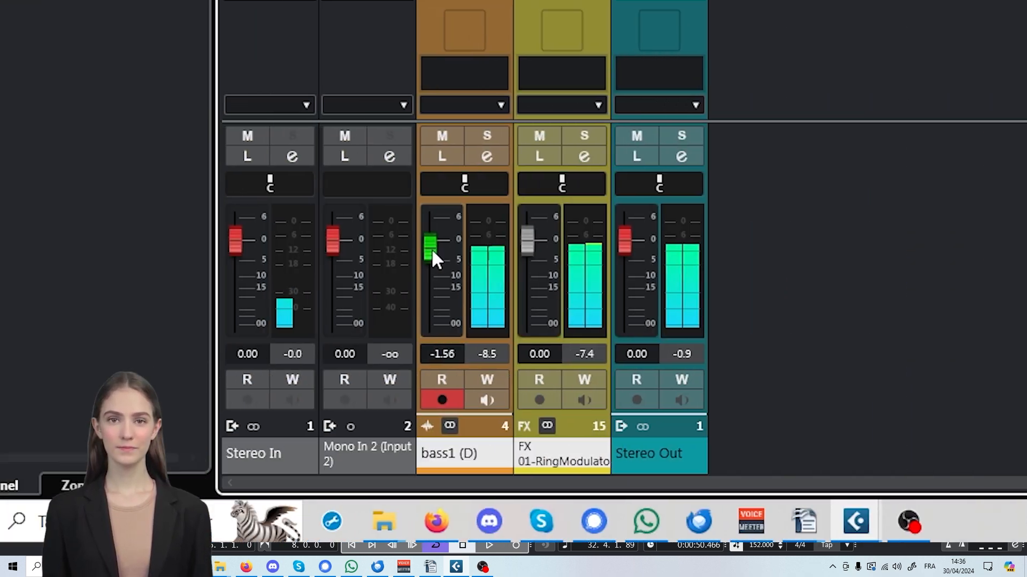
pyautogui.moveTo(431, 248); pyautogui.dragTo(428, 328)
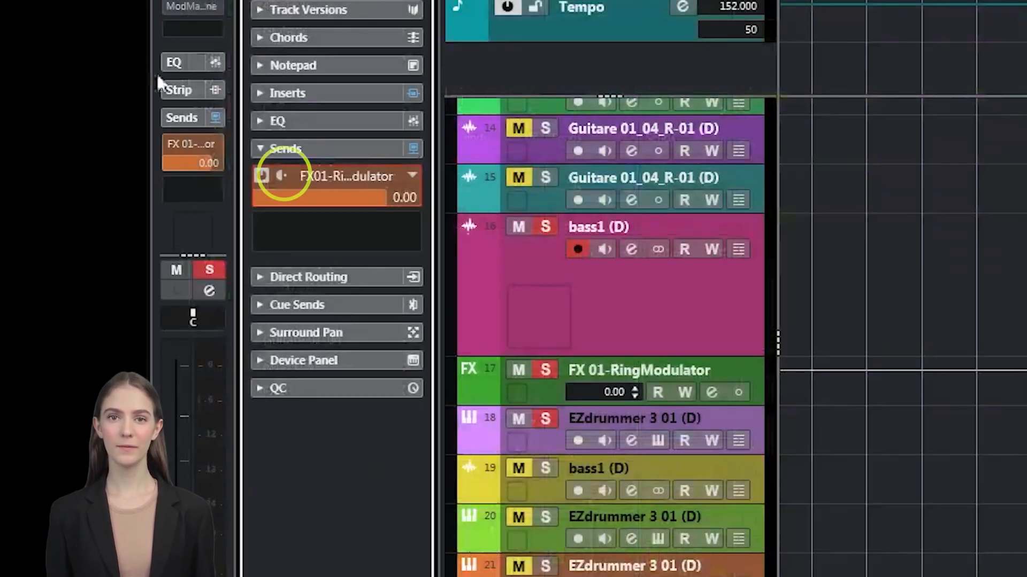
# - Switch the FX 01-RingModulator send of bass1 (D) to pre-fader and lower the bass1 (D) channel fader to minus infinity
pyautogui.click(281, 171)
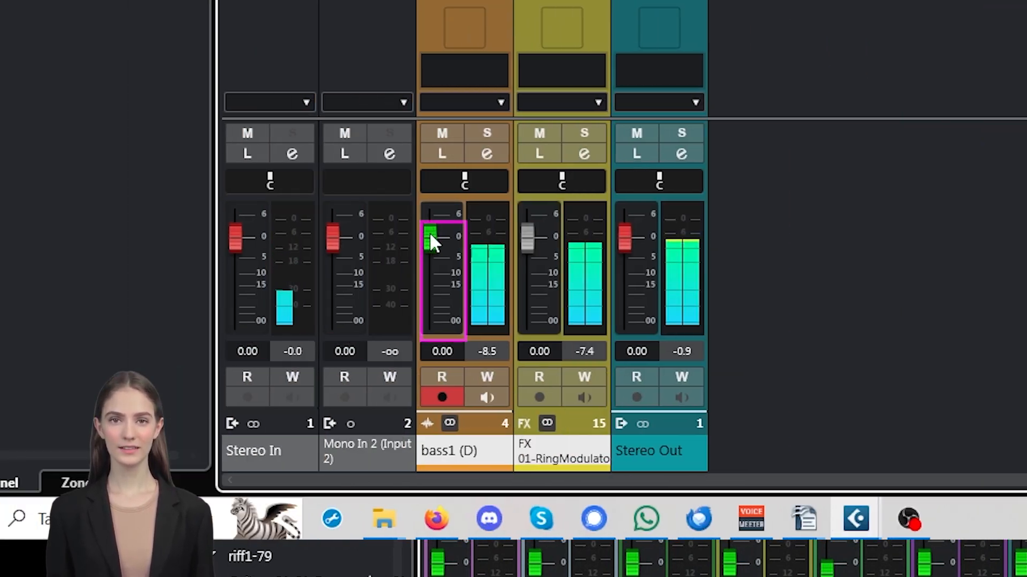
pyautogui.moveTo(430, 235); pyautogui.dragTo(428, 316)
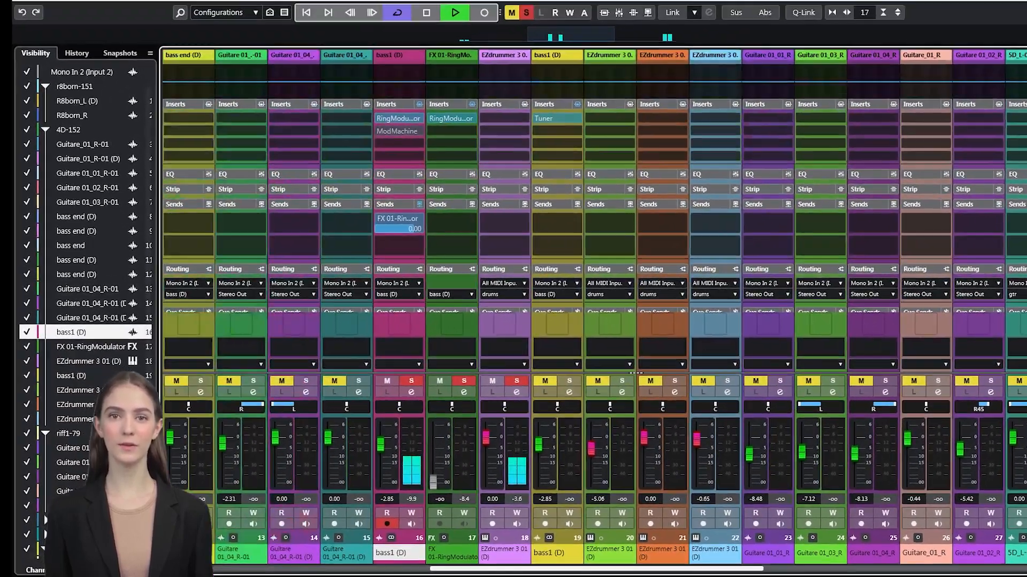
pyautogui.moveTo(515, 568); pyautogui.dragTo(475, 568)
pyautogui.moveTo(487, 465); pyautogui.dragTo(445, 471)
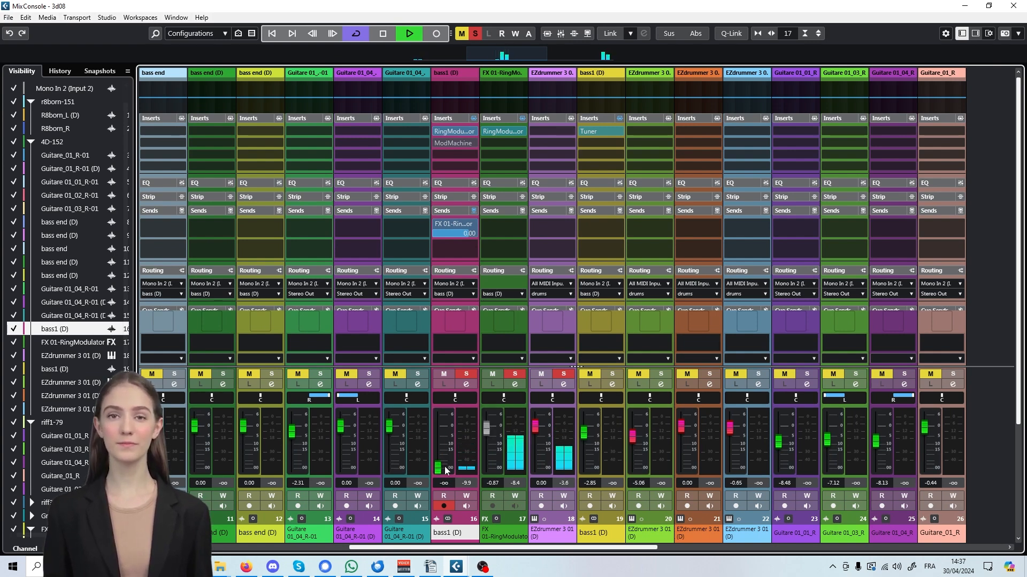